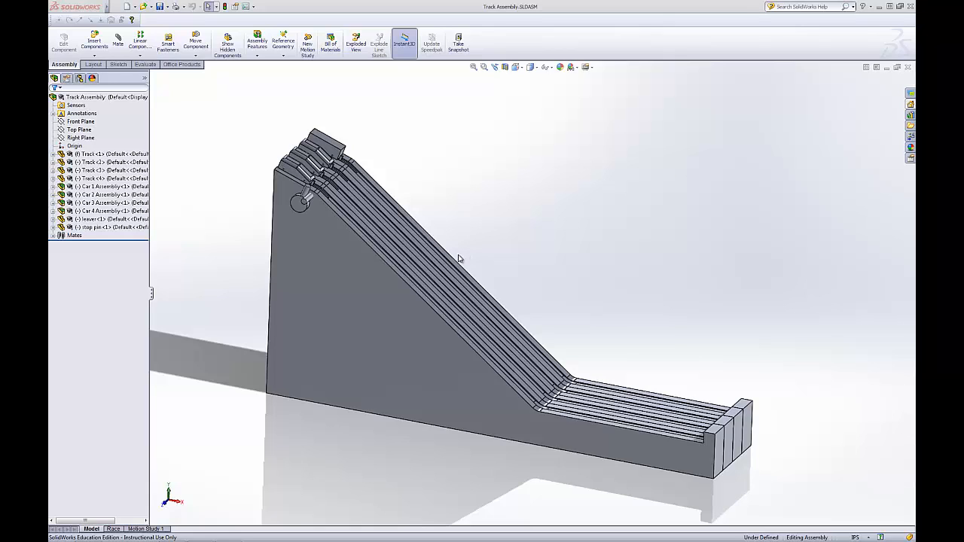
# - Look over the Race motion study and the track assembly model
pyautogui.click(145, 529)
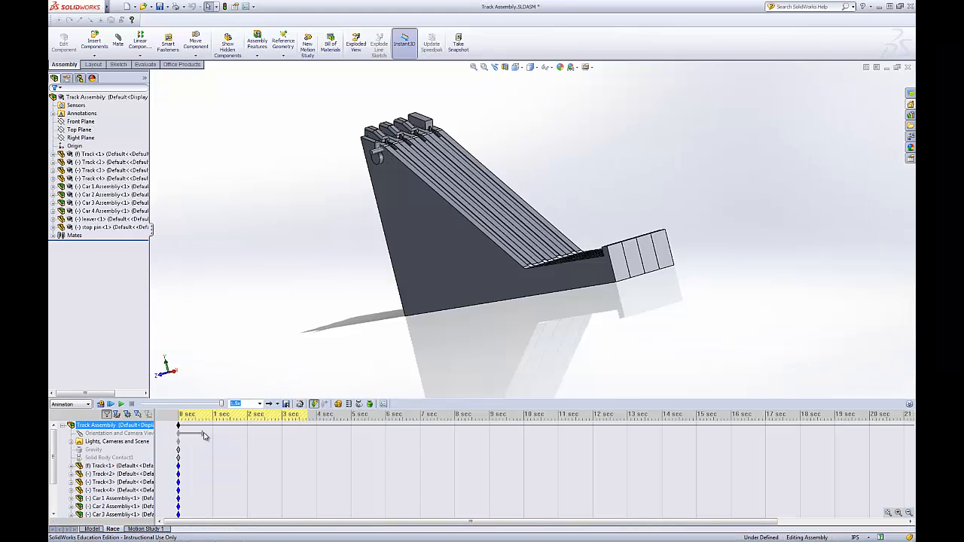
pyautogui.click(91, 528)
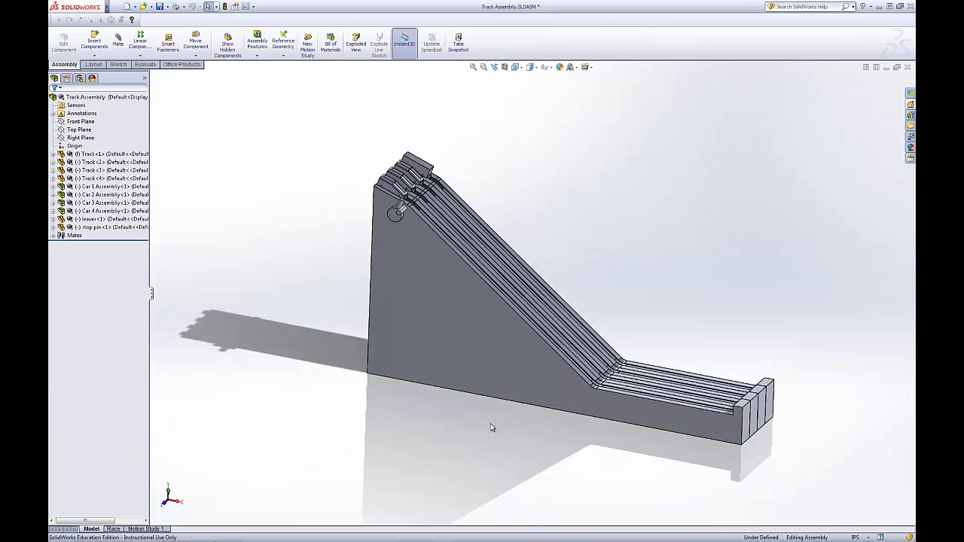
pyautogui.moveTo(491, 423)
pyautogui.mouseDown(button='middle')
pyautogui.moveTo(482, 441)
pyautogui.moveTo(499, 402)
pyautogui.moveTo(500, 420)
pyautogui.mouseUp(button='middle')
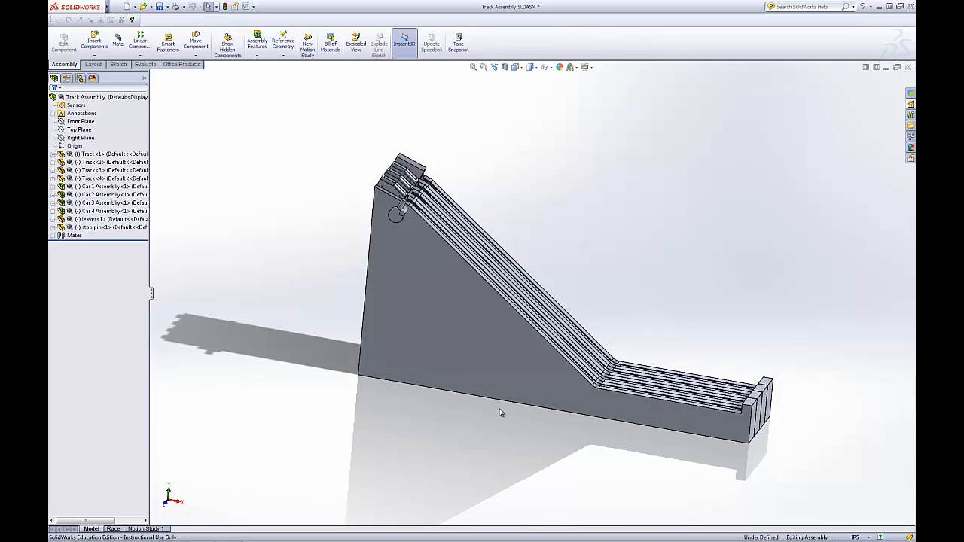
pyautogui.scroll(-2, 566, 313)
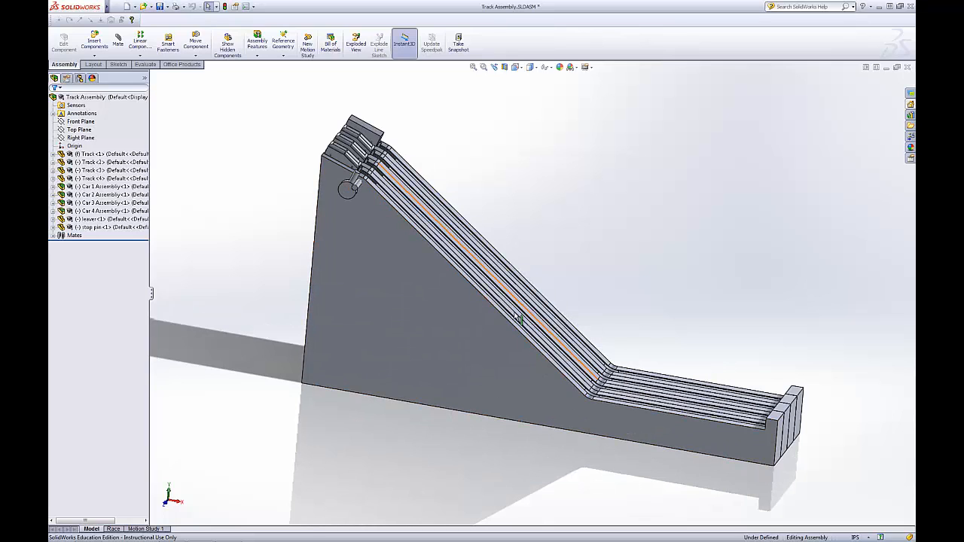
# - Review the mates inside Car 4 Assembly and the top-level mates of the track assembly
pyautogui.click(53, 211)
pyautogui.click(62, 308)
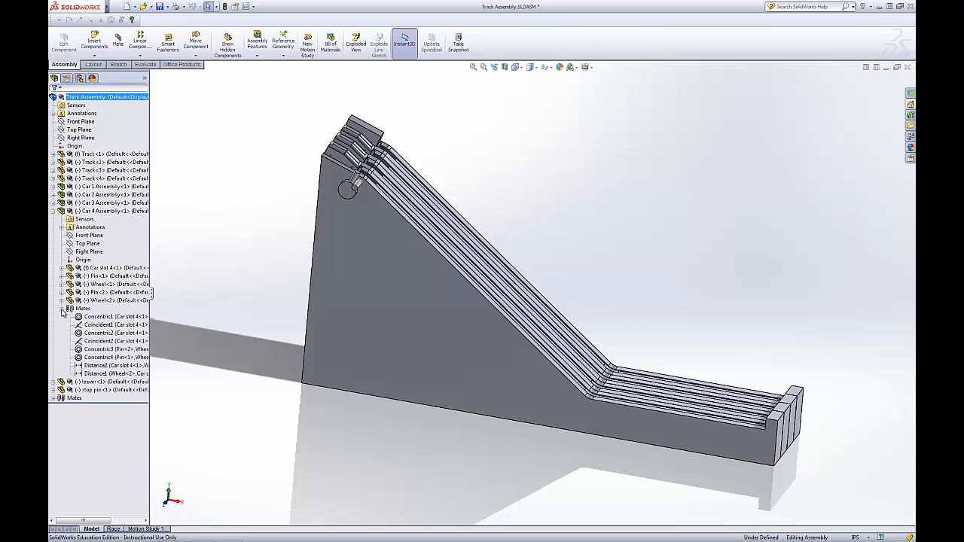
pyautogui.click(53, 399)
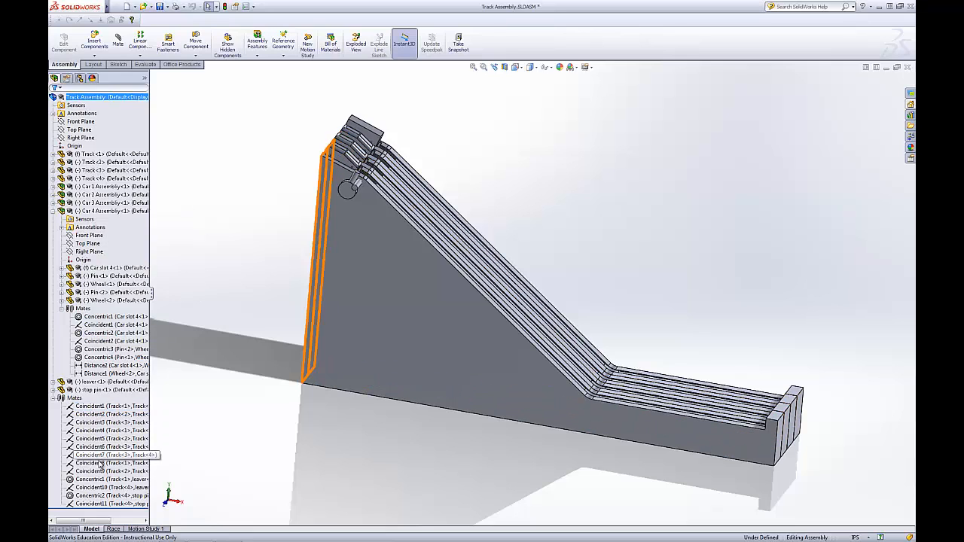
pyautogui.click(54, 398)
pyautogui.click(62, 309)
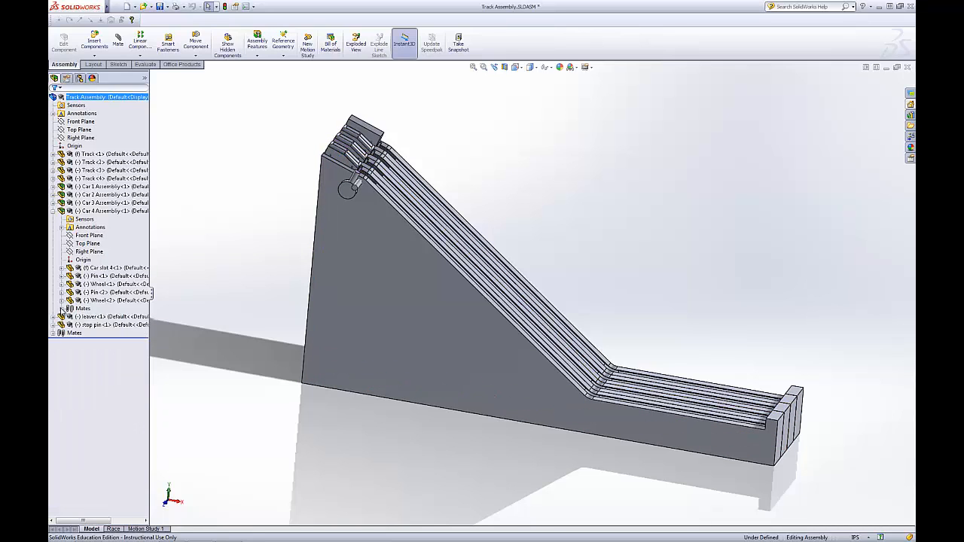
pyautogui.click(54, 213)
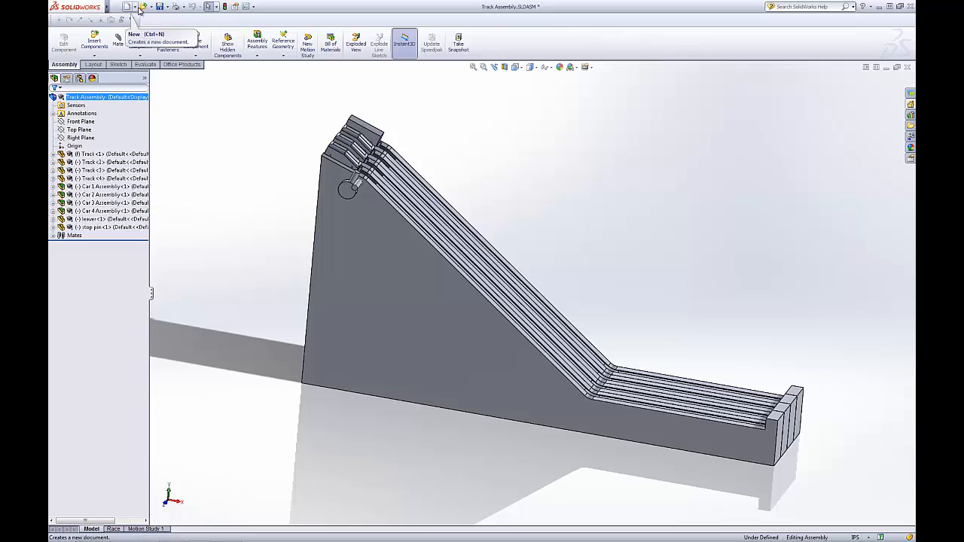
# - Create a new assembly and place the Car slot 1 part as its first component
pyautogui.click(135, 6)
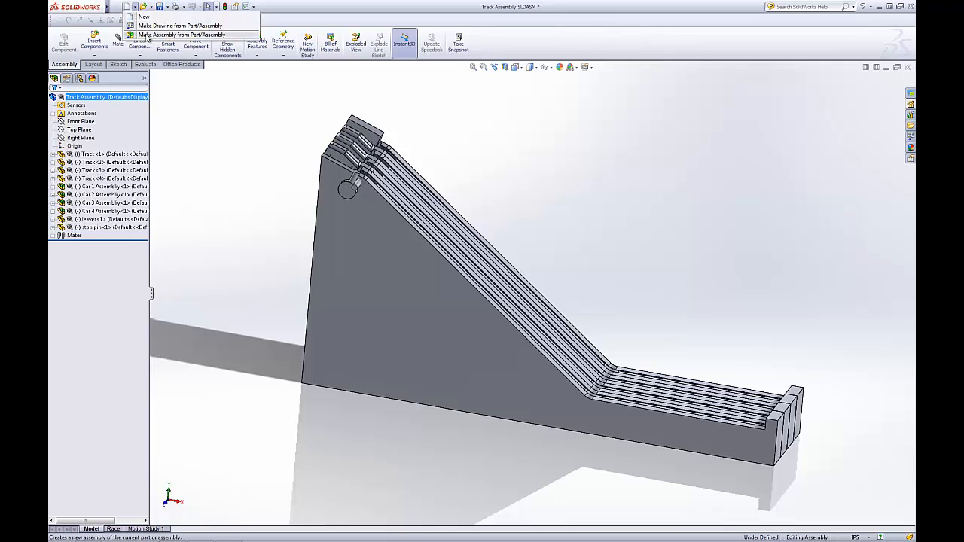
pyautogui.click(173, 34)
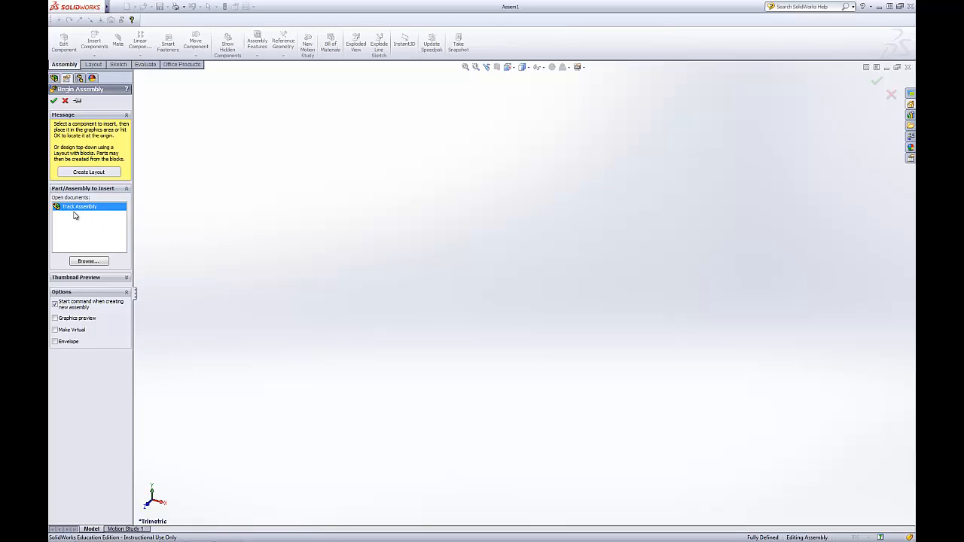
pyautogui.click(86, 262)
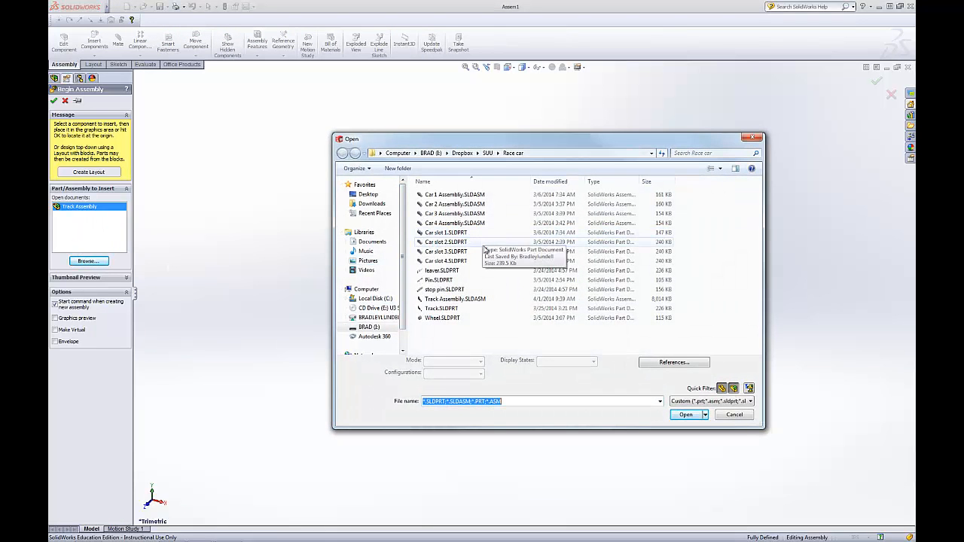
pyautogui.click(451, 233)
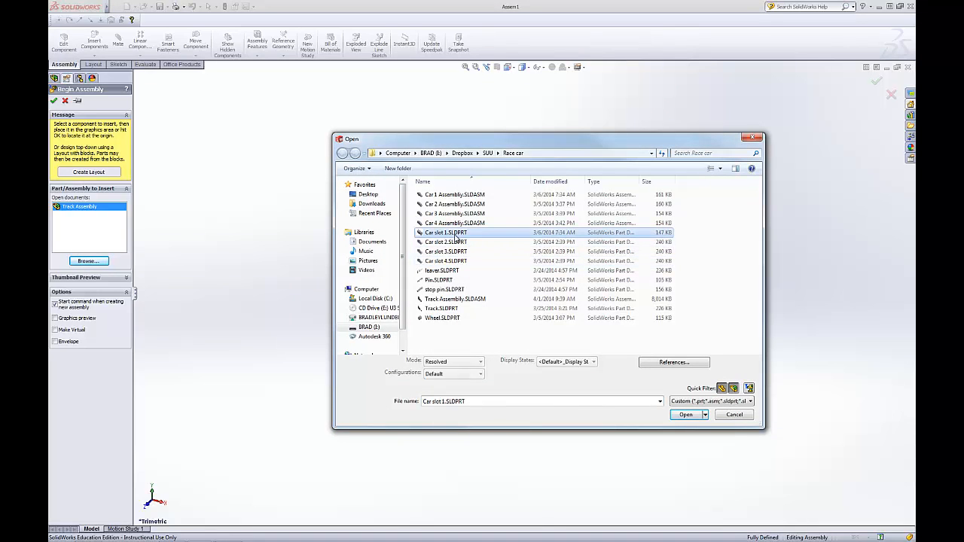
pyautogui.click(683, 415)
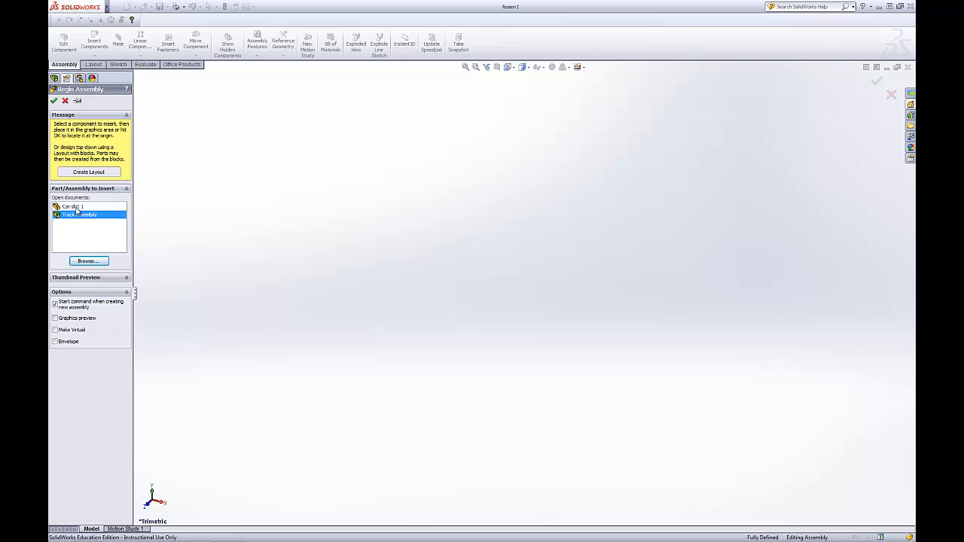
pyautogui.click(84, 209)
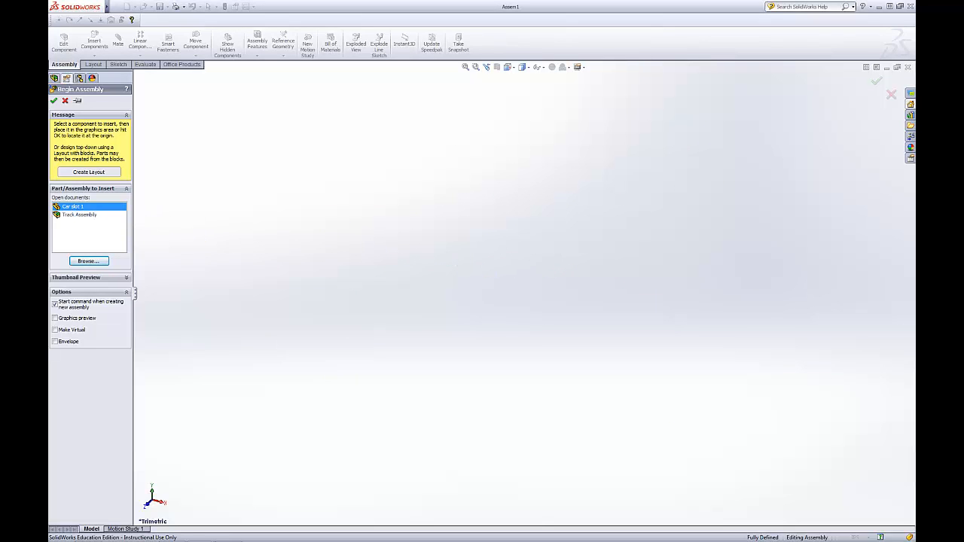
pyautogui.click(651, 303)
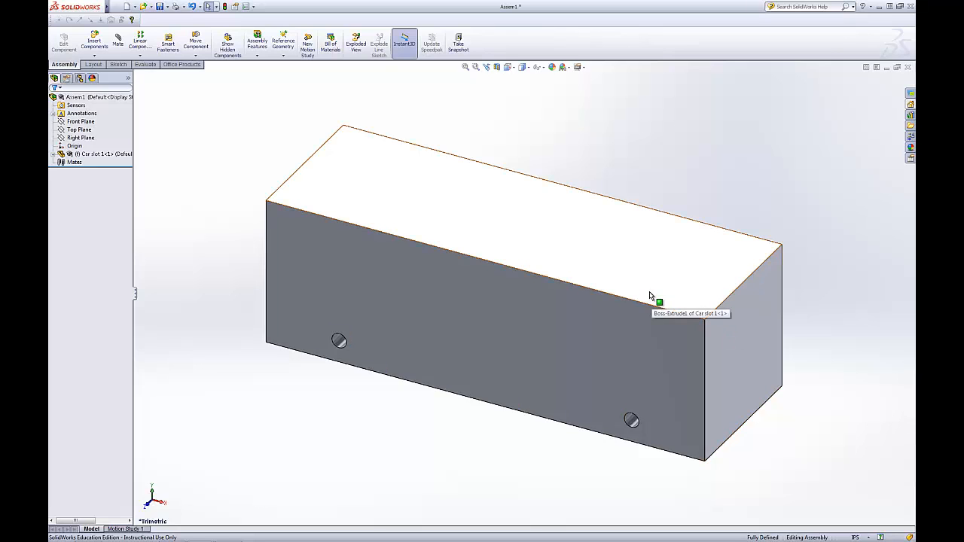
# - Insert the Pin part from the Race car folder and place it beside the car body
pyautogui.scroll(-2, 585, 295)
pyautogui.scroll(4, 570, 290)
pyautogui.moveTo(495, 315); pyautogui.dragTo(483, 159, button='middle')
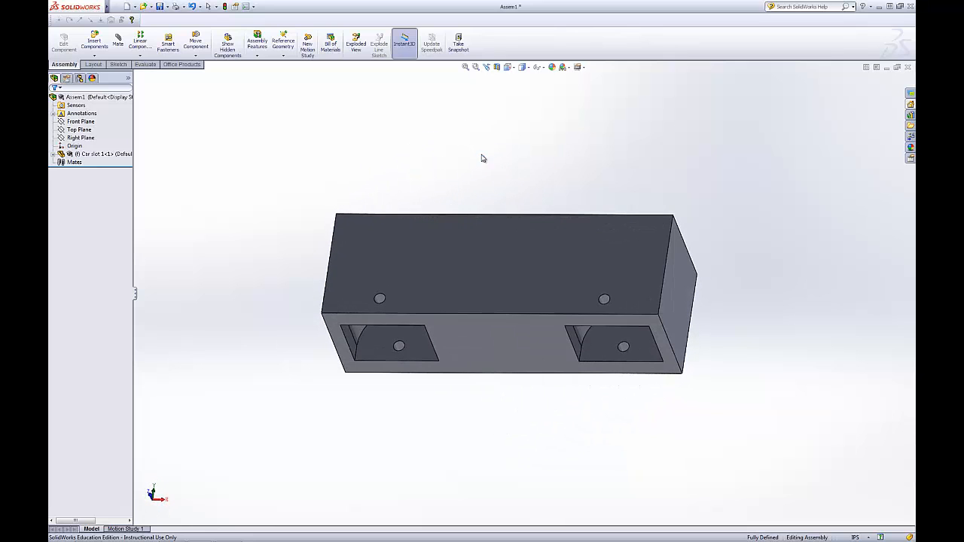
pyautogui.click(92, 45)
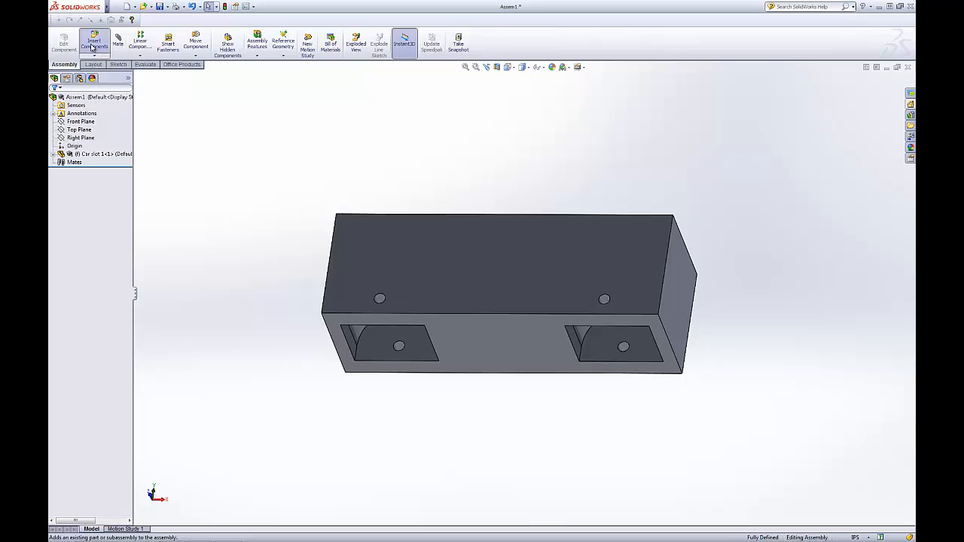
pyautogui.click(89, 253)
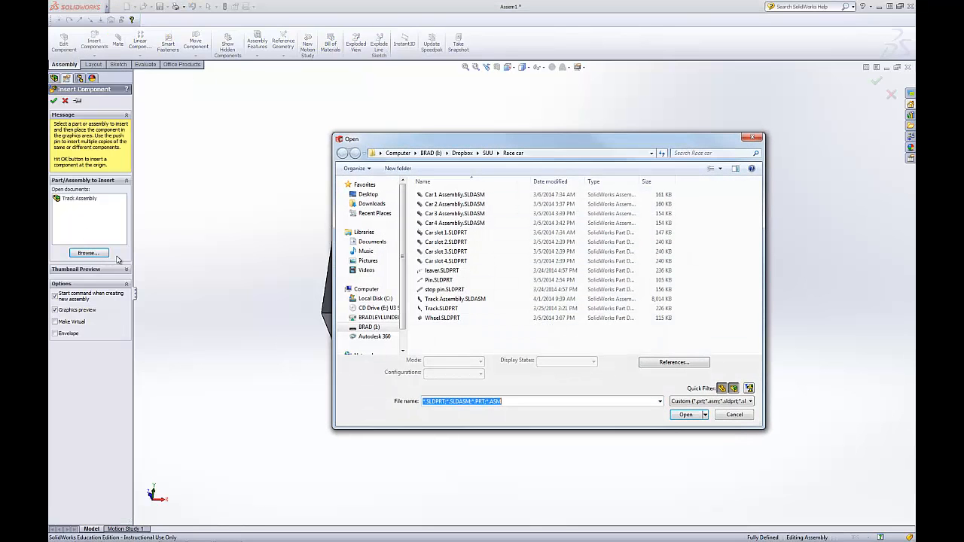
pyautogui.click(439, 279)
pyautogui.click(685, 414)
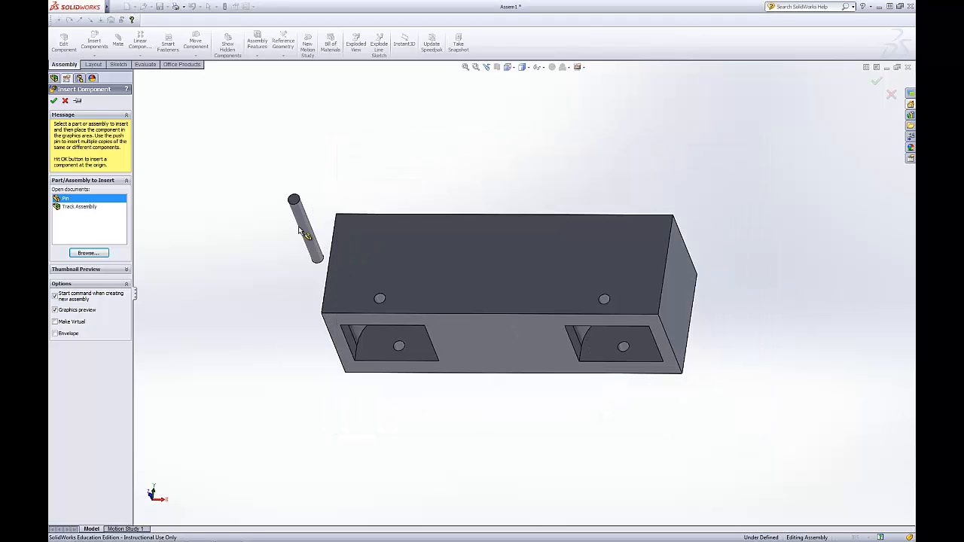
pyautogui.click(293, 231)
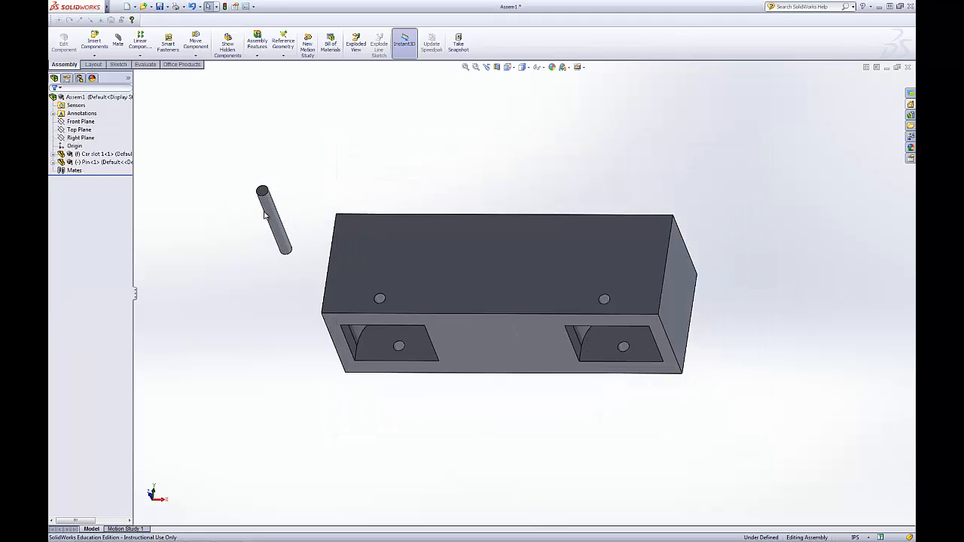
pyautogui.click(265, 215)
pyautogui.hotkey('ctrl', 'v')
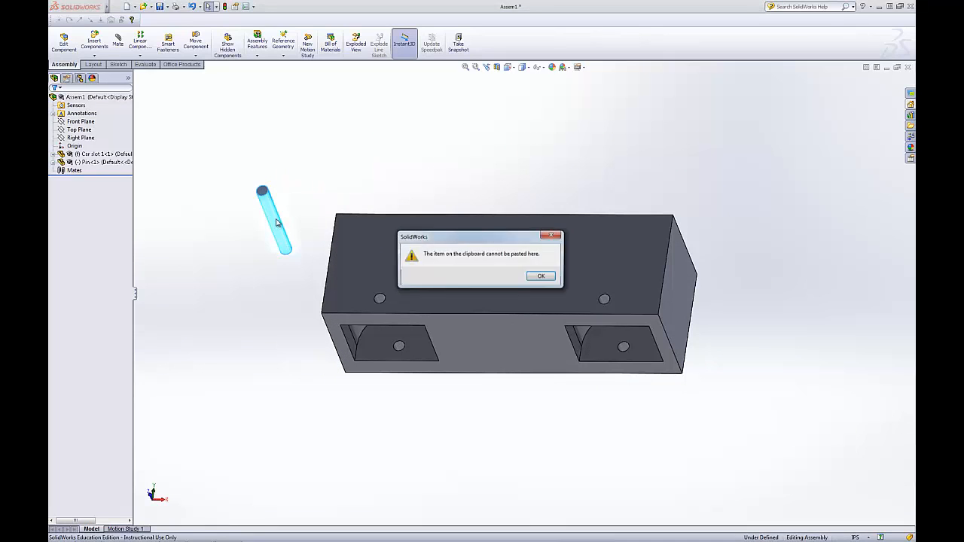
pyautogui.press('Return')
# - Copy the pin component and paste it twice into the assembly
pyautogui.click(106, 162)
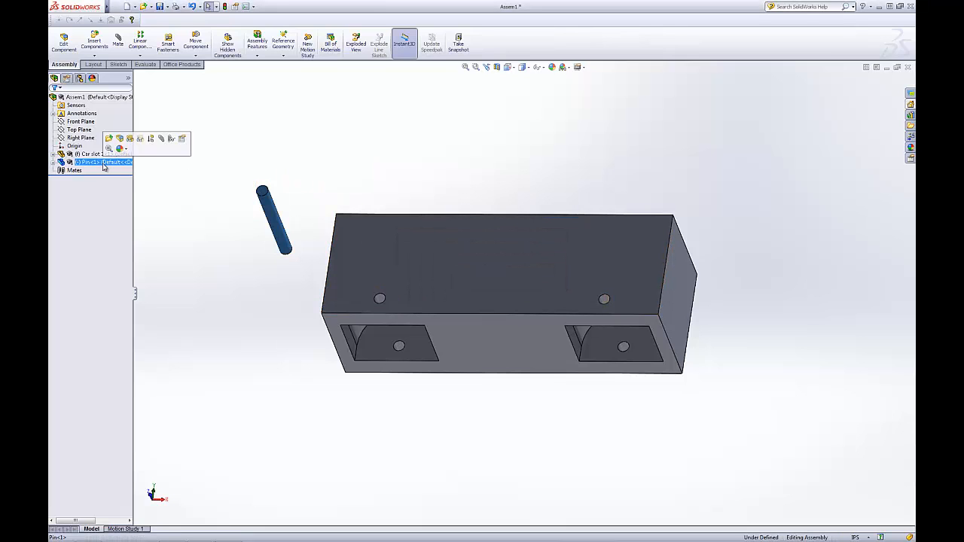
pyautogui.hotkey('ctrl', 'v')
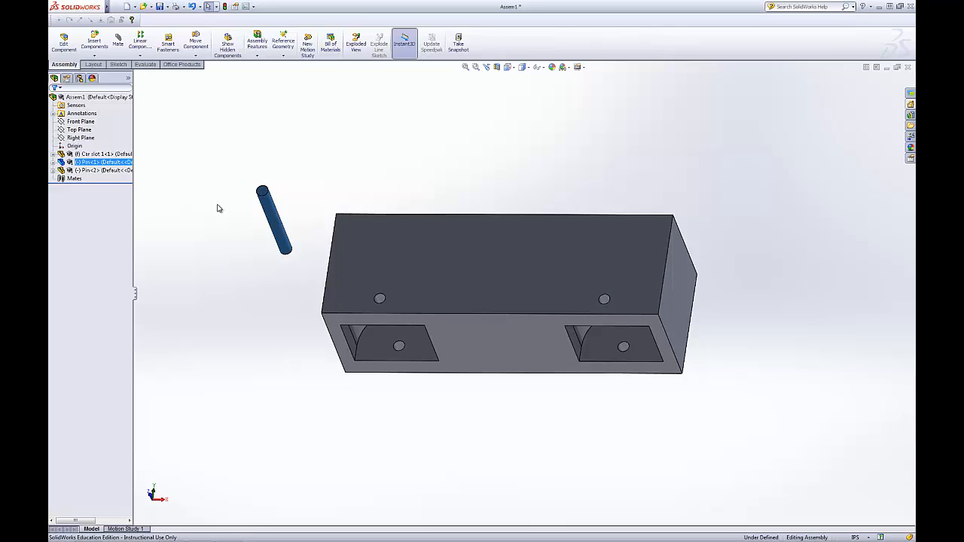
pyautogui.hotkey('ctrl', 'v')
pyautogui.click(242, 186)
# - Insert the Wheel part from the Race car folder and place it in free space near the car body
pyautogui.moveTo(269, 142); pyautogui.dragTo(271, 211, button='middle')
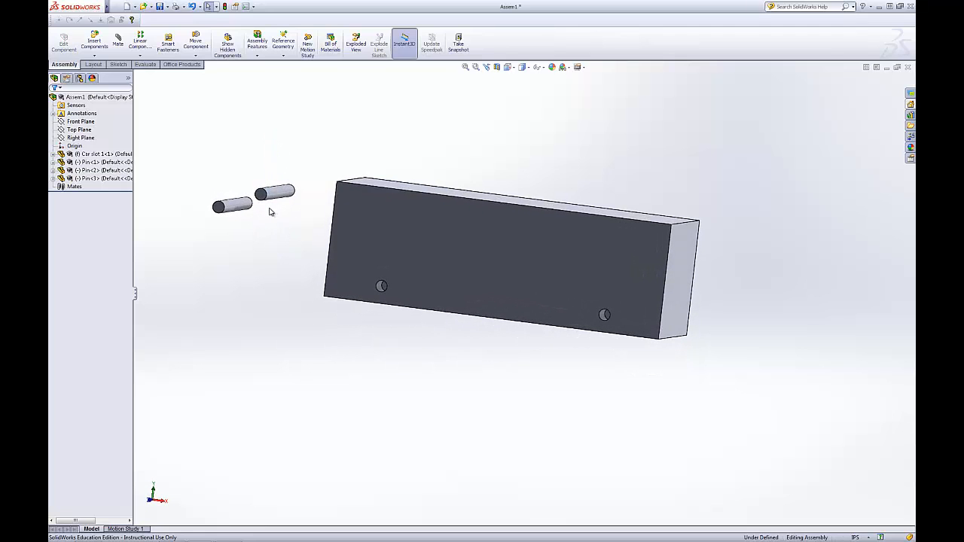
pyautogui.click(91, 41)
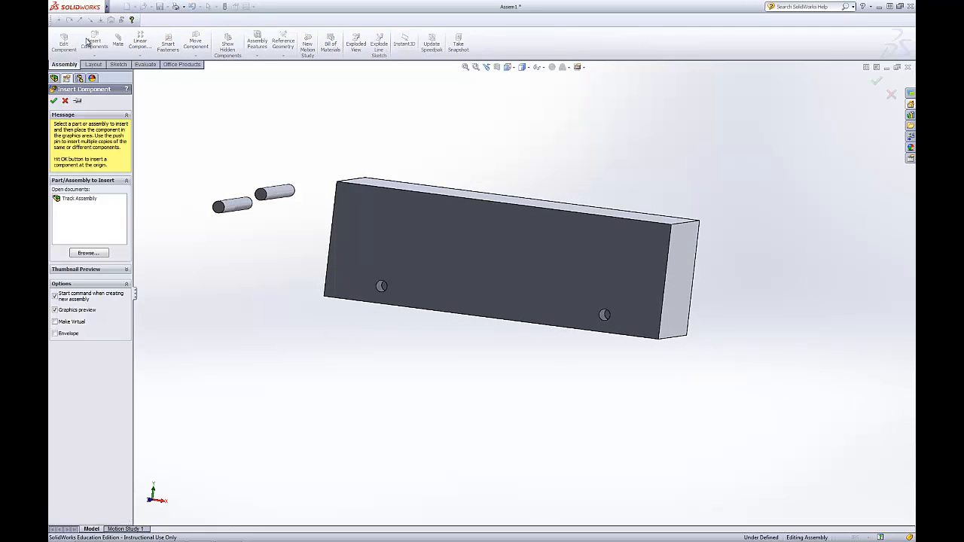
pyautogui.click(92, 256)
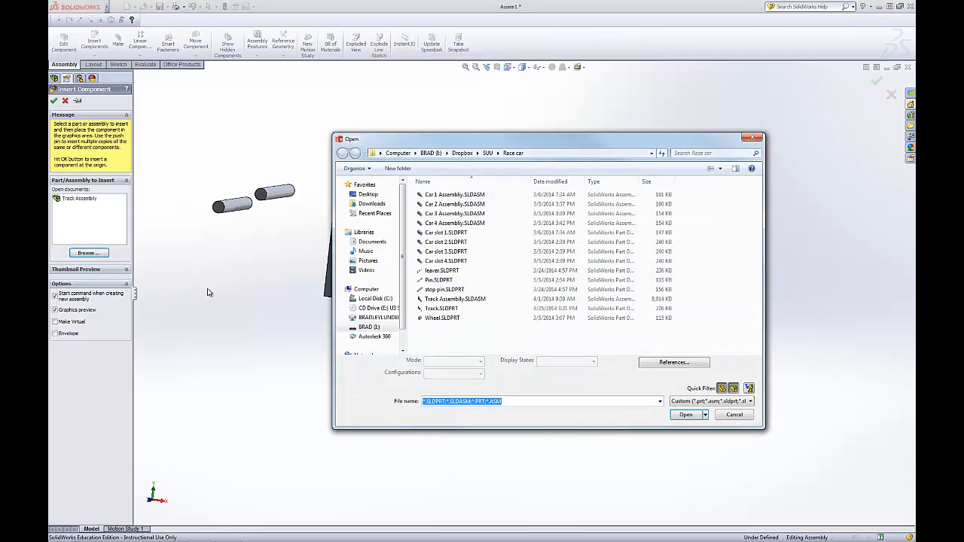
pyautogui.click(443, 318)
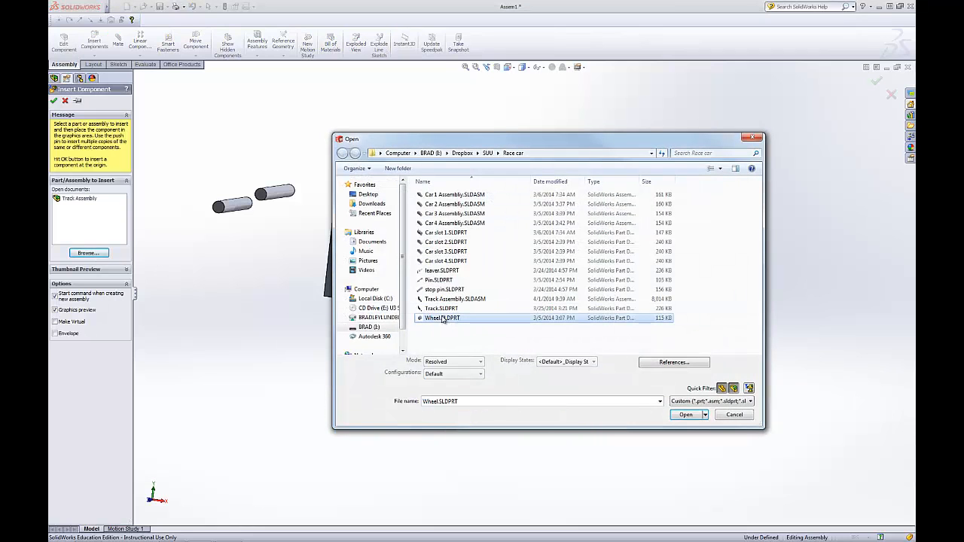
pyautogui.click(685, 414)
pyautogui.click(399, 397)
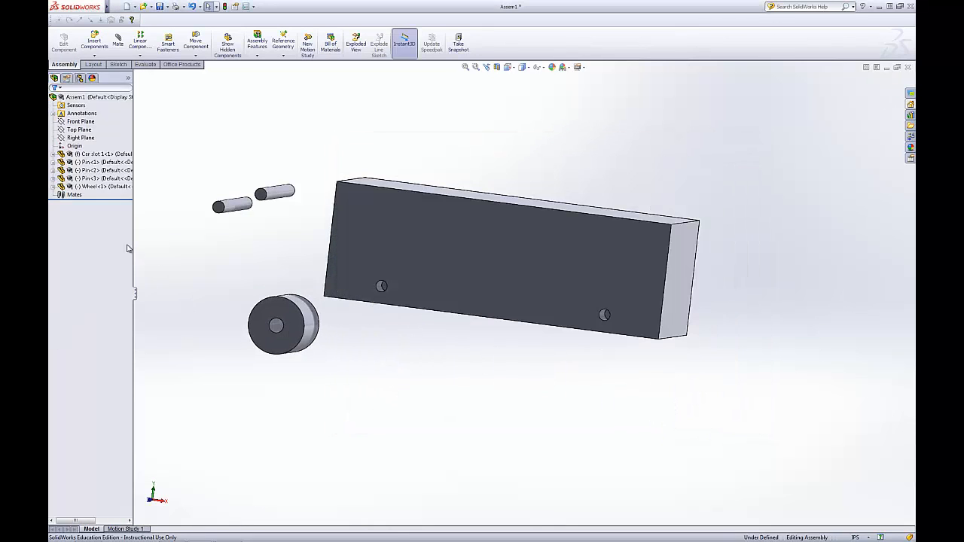
# - Copy the wheel component and paste a second wheel into the assembly
pyautogui.click(98, 186)
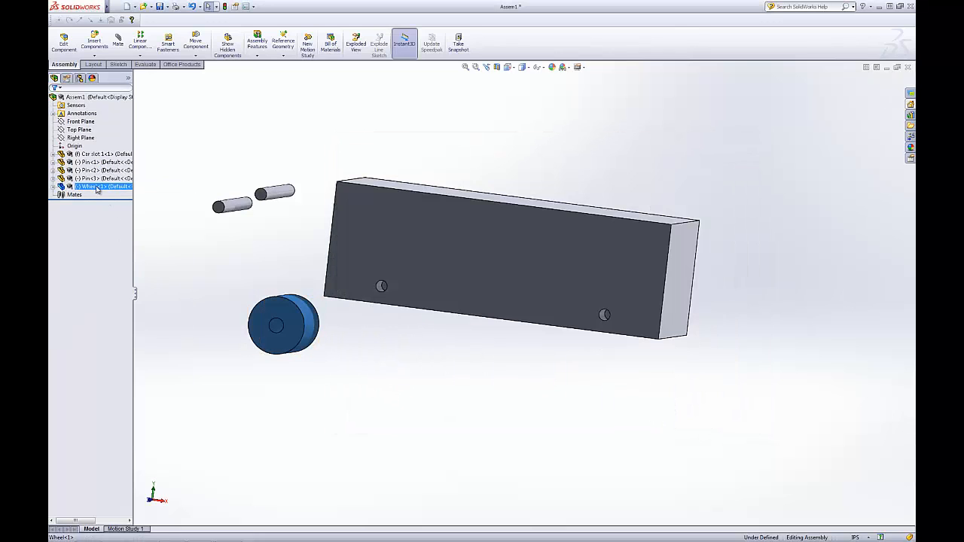
pyautogui.rightClick(100, 189)
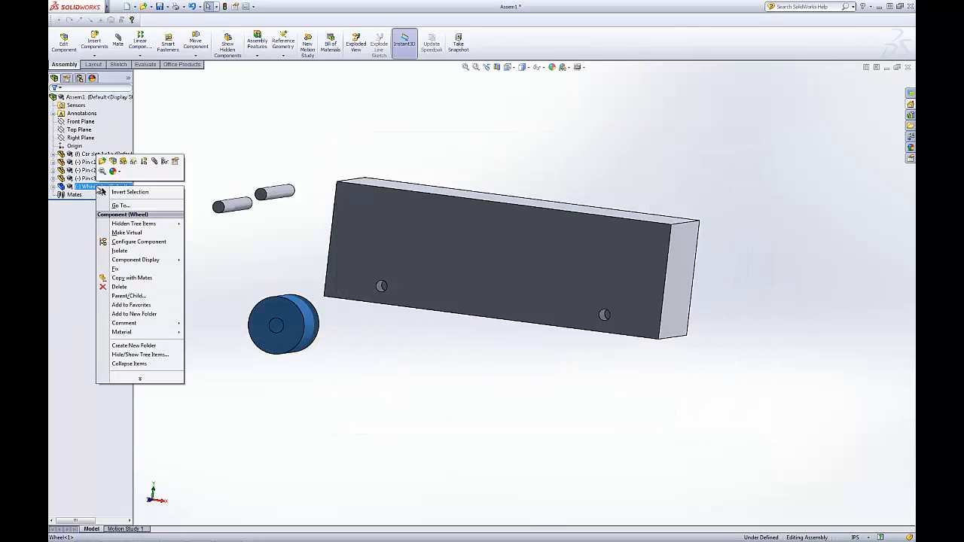
pyautogui.click(237, 269)
pyautogui.click(83, 187)
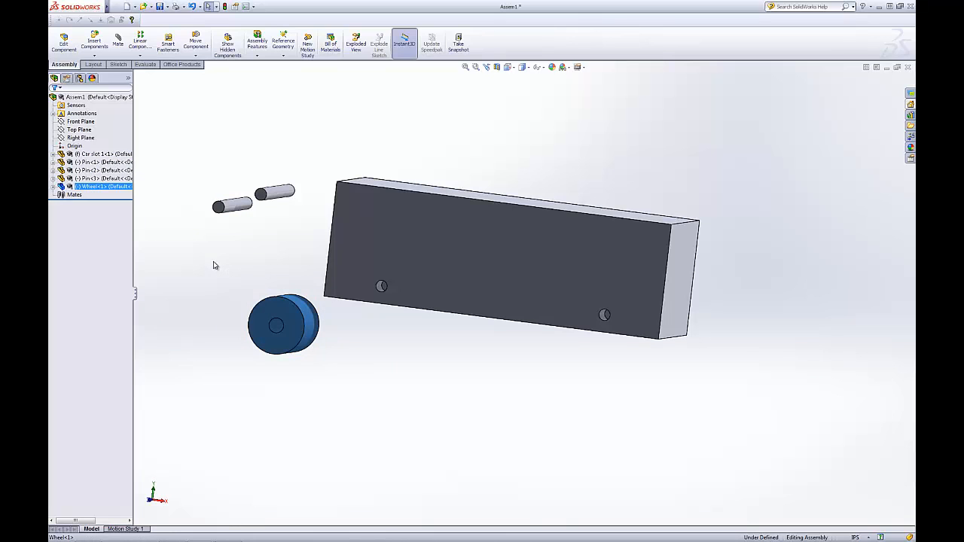
pyautogui.hotkey('ctrl', 'v')
# - Delete the surplus pin copy, keeping two pins in the assembly
pyautogui.moveTo(273, 226); pyautogui.dragTo(215, 143, button='middle')
pyautogui.click(273, 236)
pyautogui.click(218, 138)
pyautogui.press('Delete')
pyautogui.press('Return')
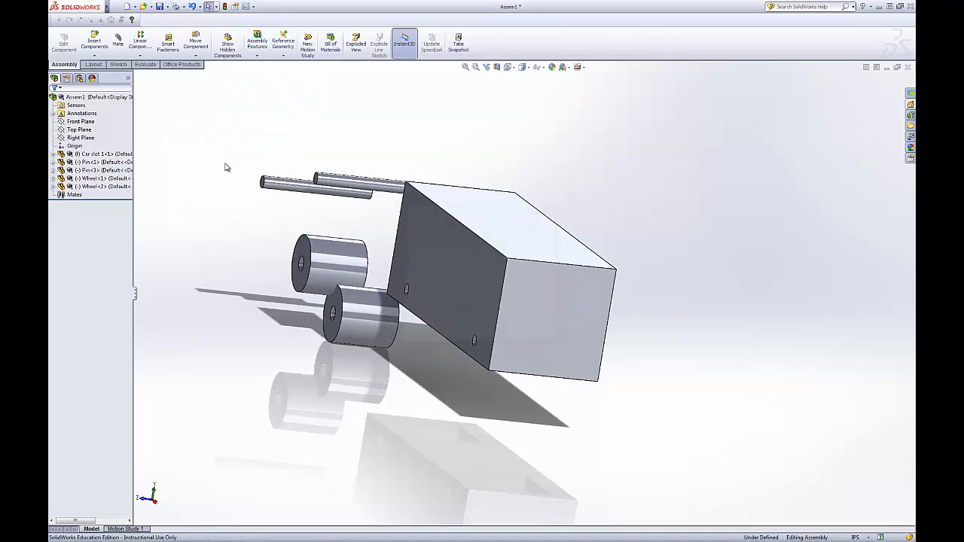
# - Move one wheel and one pin close to each of the car body's two axle positions
pyautogui.moveTo(222, 202); pyautogui.dragTo(290, 236, button='middle')
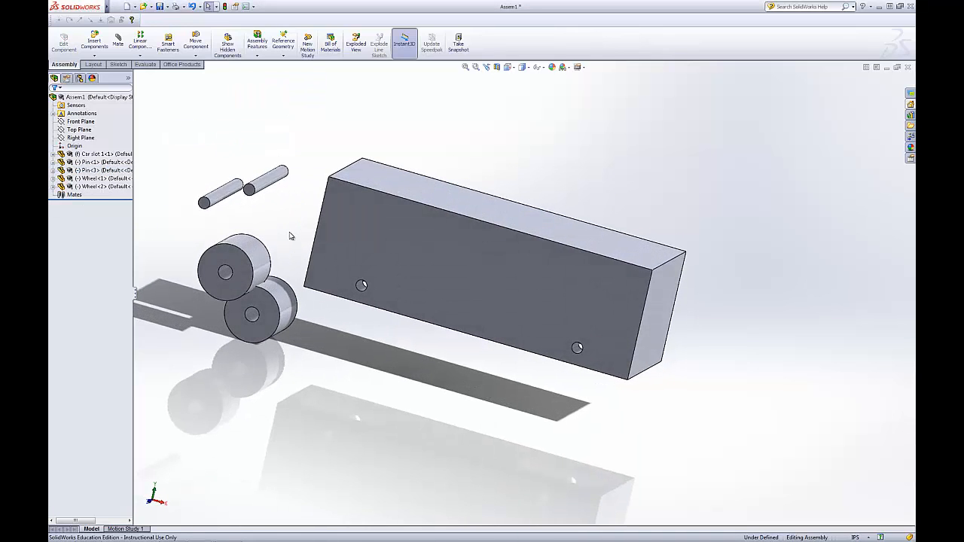
pyautogui.moveTo(290, 324); pyautogui.dragTo(557, 410)
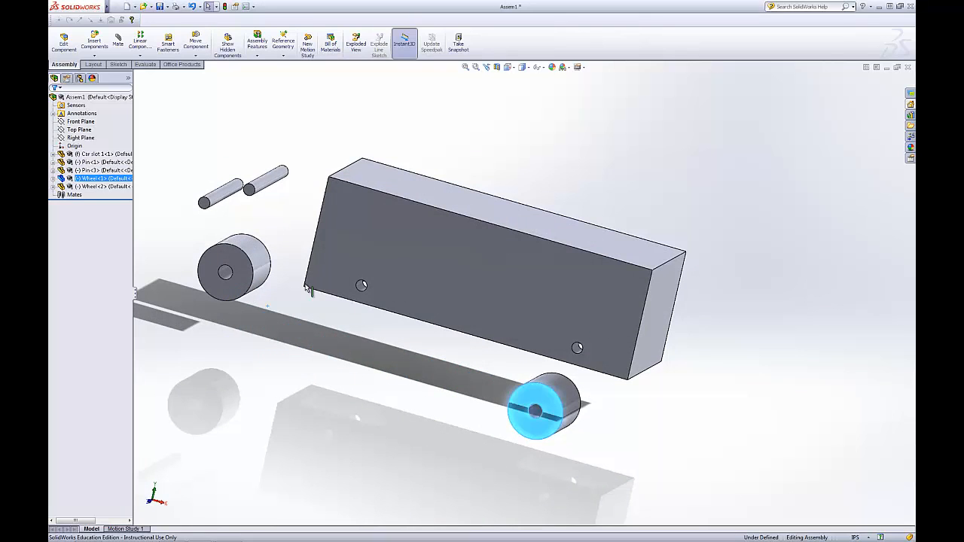
pyautogui.click(253, 280)
pyautogui.moveTo(307, 355); pyautogui.dragTo(309, 354)
pyautogui.moveTo(265, 181); pyautogui.dragTo(482, 397)
pyautogui.moveTo(223, 198); pyautogui.dragTo(285, 322)
pyautogui.moveTo(426, 346); pyautogui.dragTo(354, 243, button='middle')
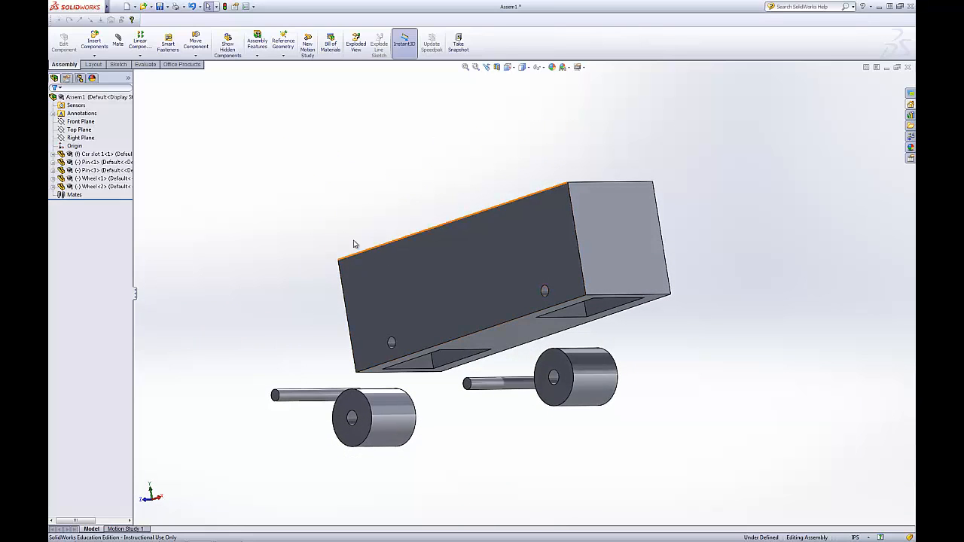
# - Start the Mate command and review the available standard, advanced and mechanical mate types
pyautogui.click(119, 42)
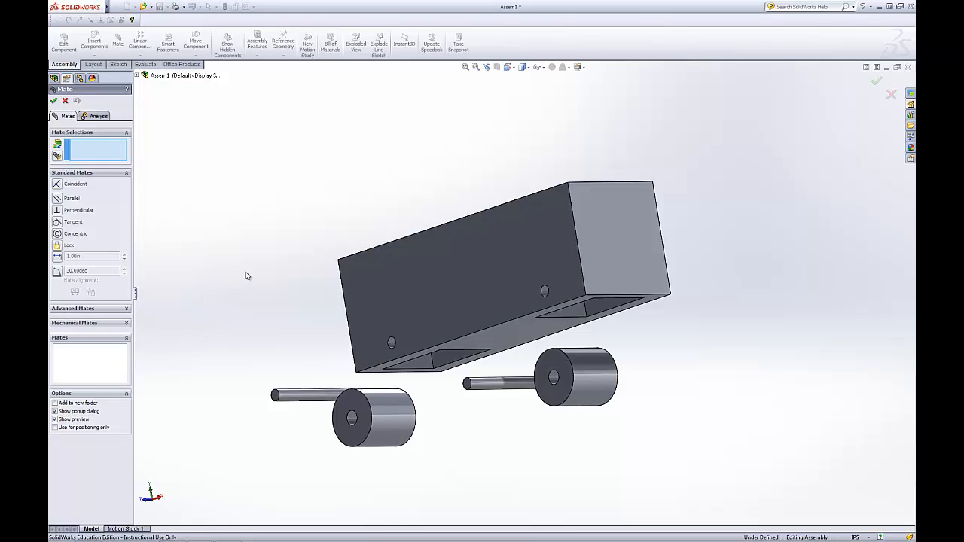
pyautogui.moveTo(245, 275); pyautogui.dragTo(271, 303, button='middle')
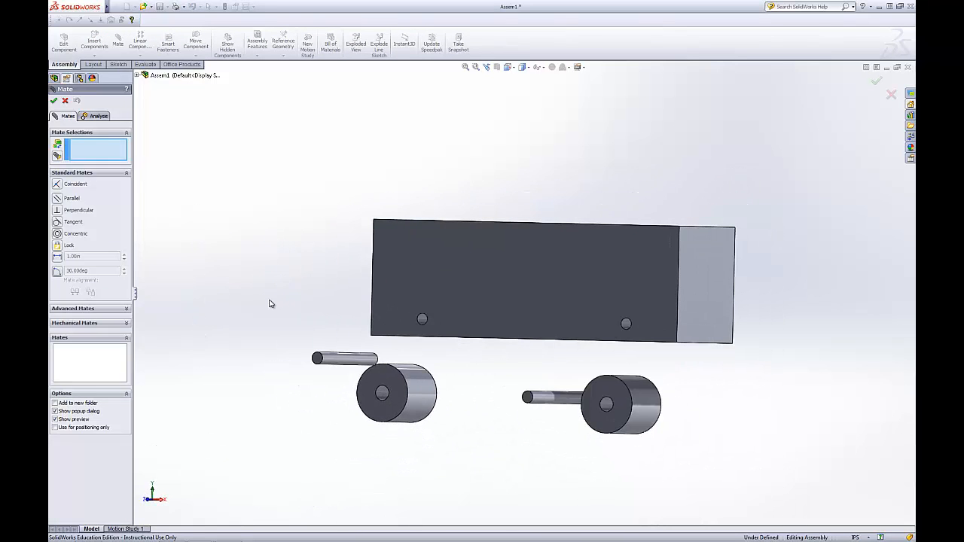
pyautogui.click(98, 308)
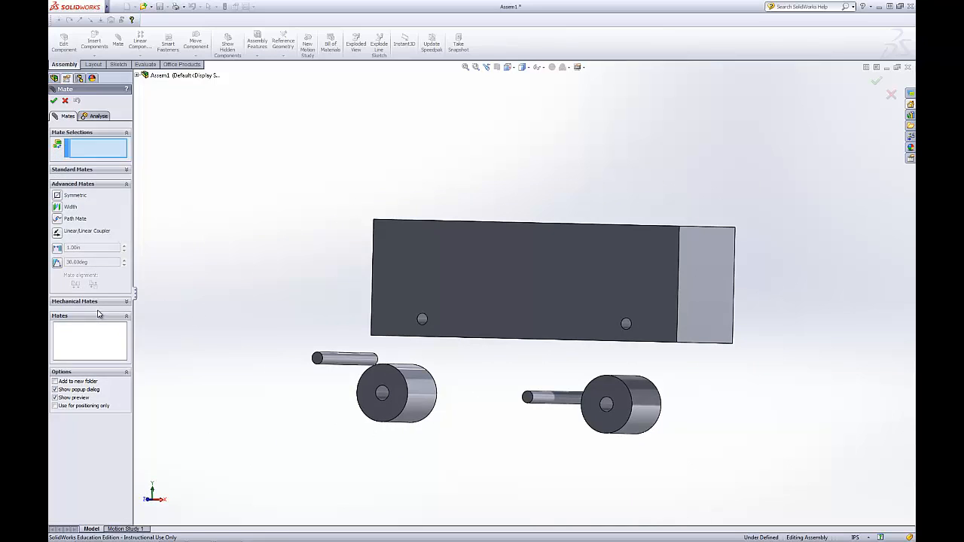
pyautogui.click(96, 302)
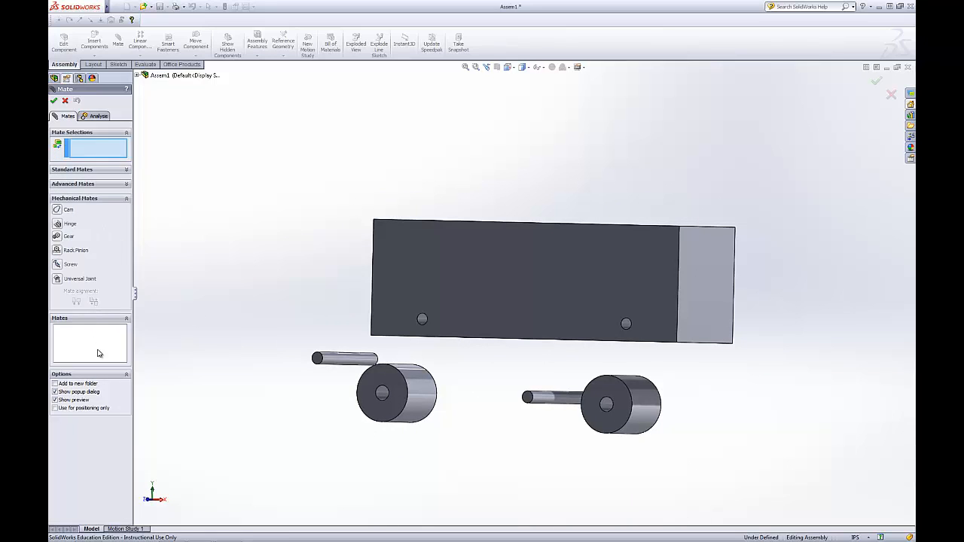
pyautogui.click(82, 184)
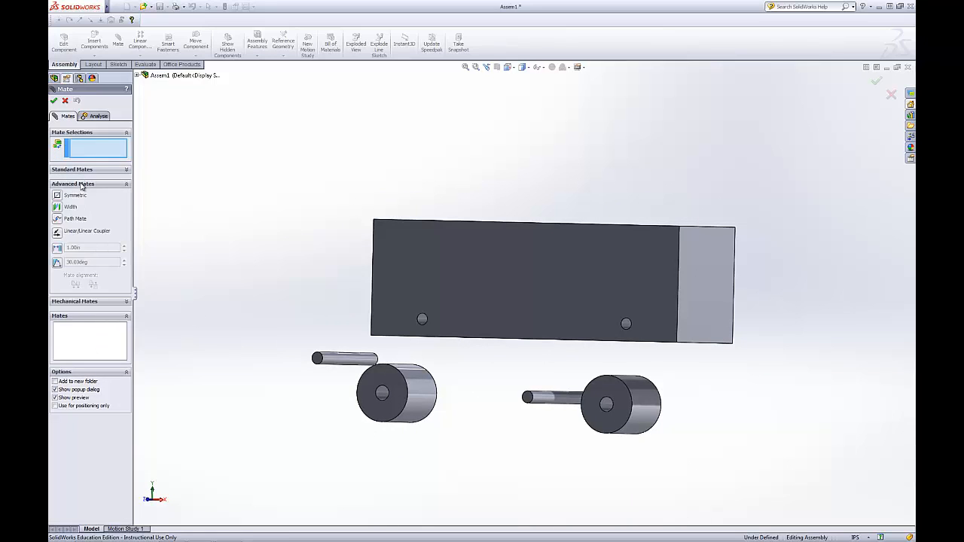
pyautogui.click(101, 301)
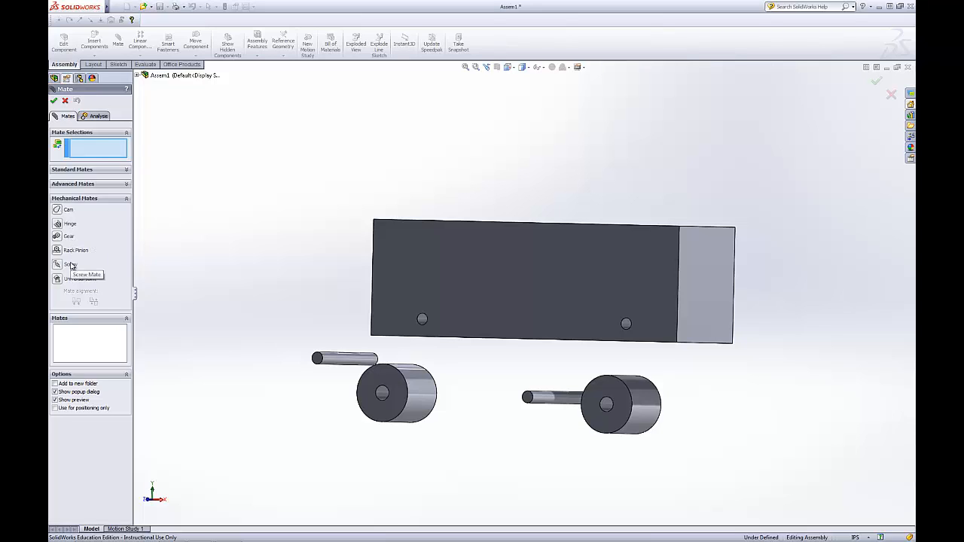
pyautogui.click(86, 200)
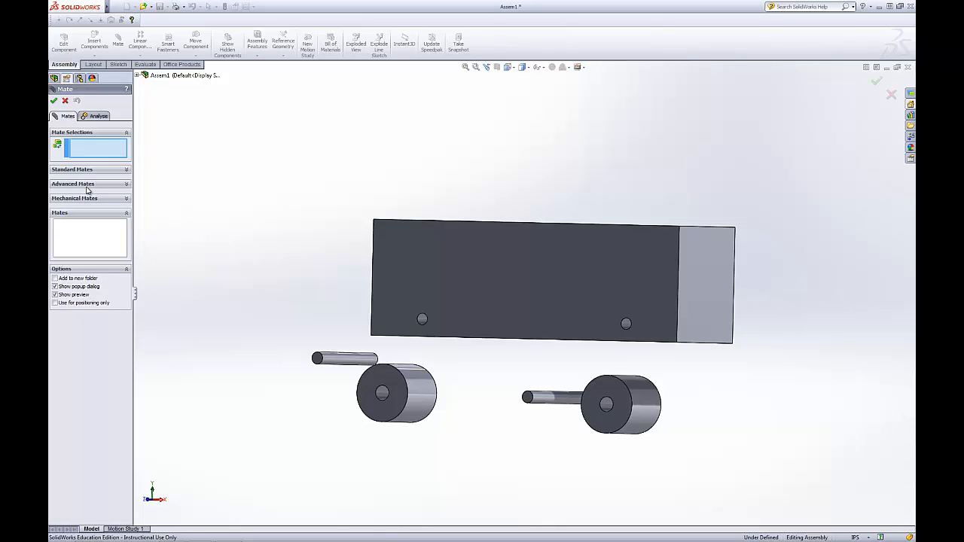
pyautogui.click(88, 186)
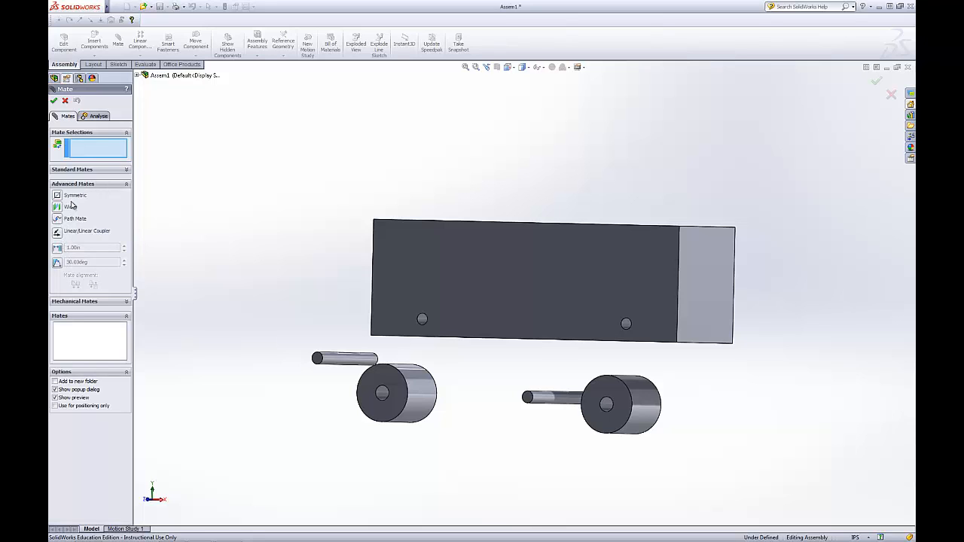
pyautogui.click(67, 170)
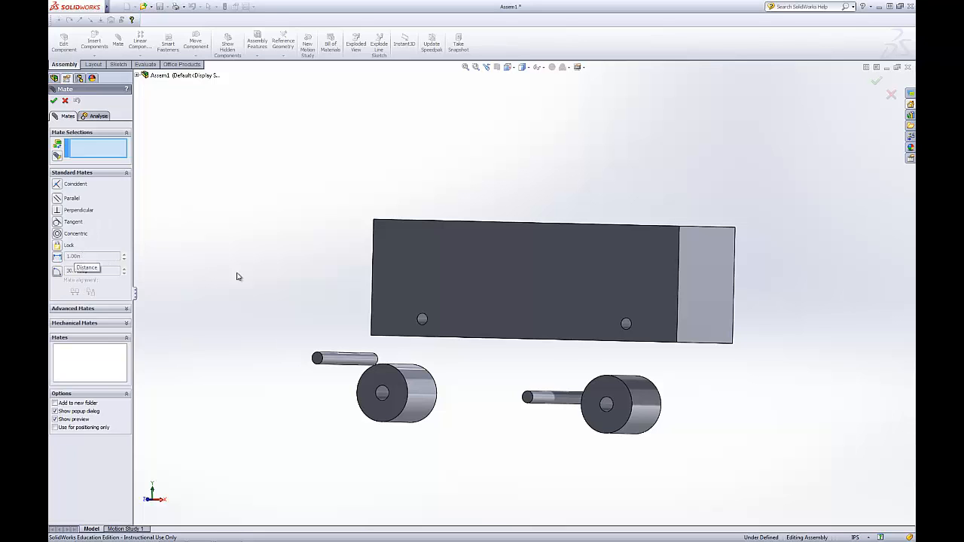
# - Mate the cylindrical face of the pin nearest one end of the car body concentric with the adjacent axle hole
pyautogui.moveTo(322, 274); pyautogui.dragTo(311, 317, button='middle')
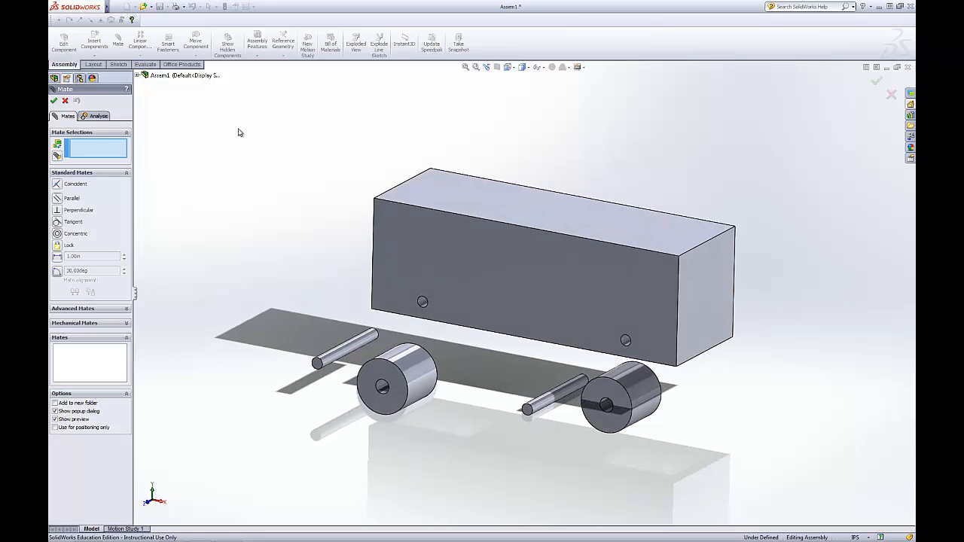
pyautogui.scroll(3, 385, 292)
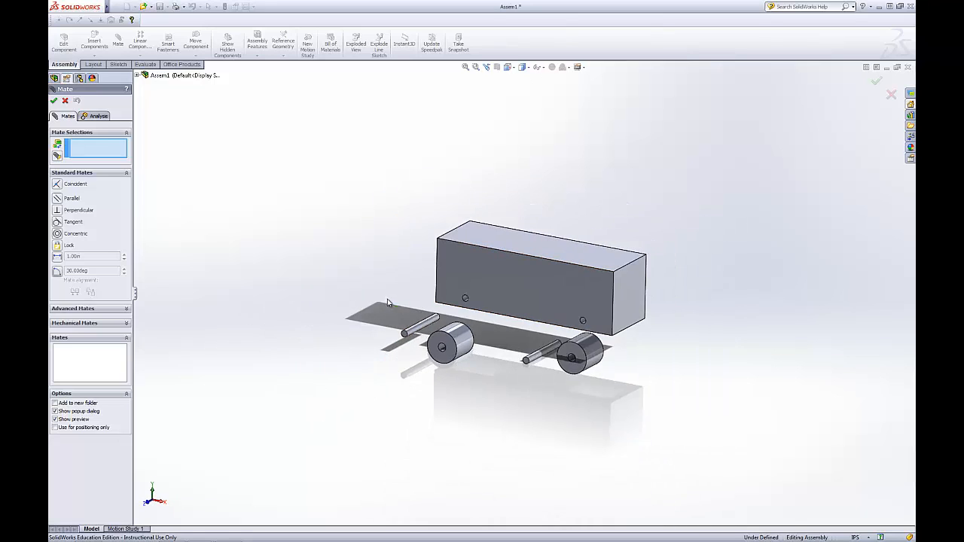
pyautogui.scroll(-5, 387, 301)
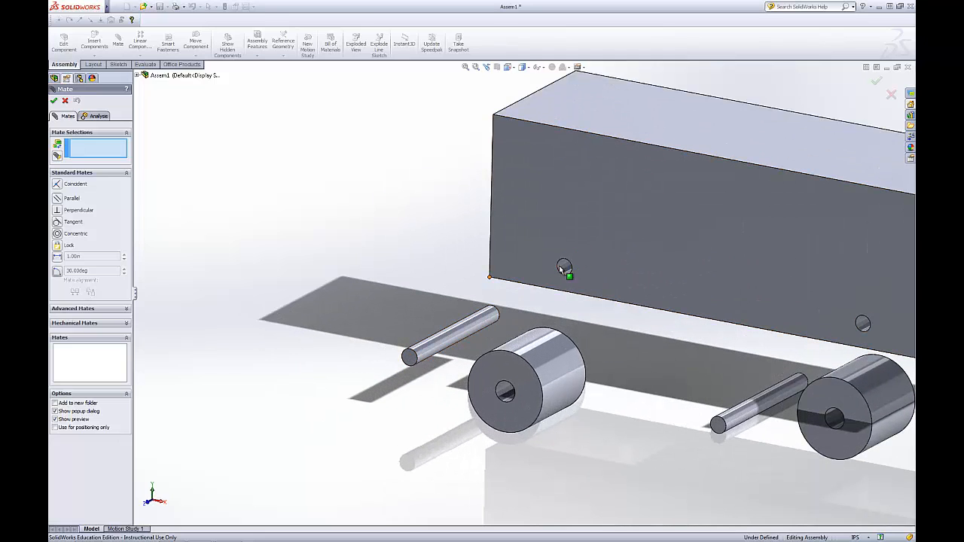
pyautogui.click(451, 337)
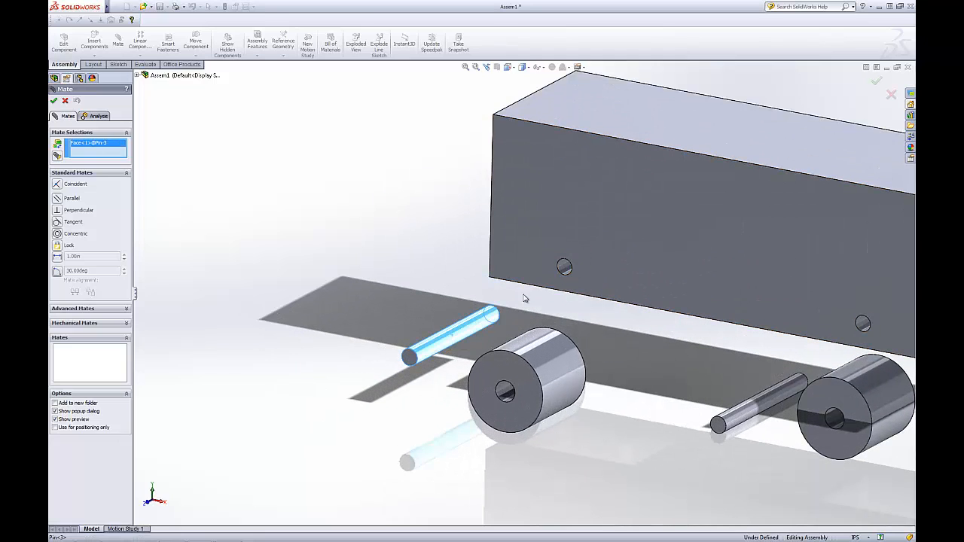
pyautogui.click(564, 268)
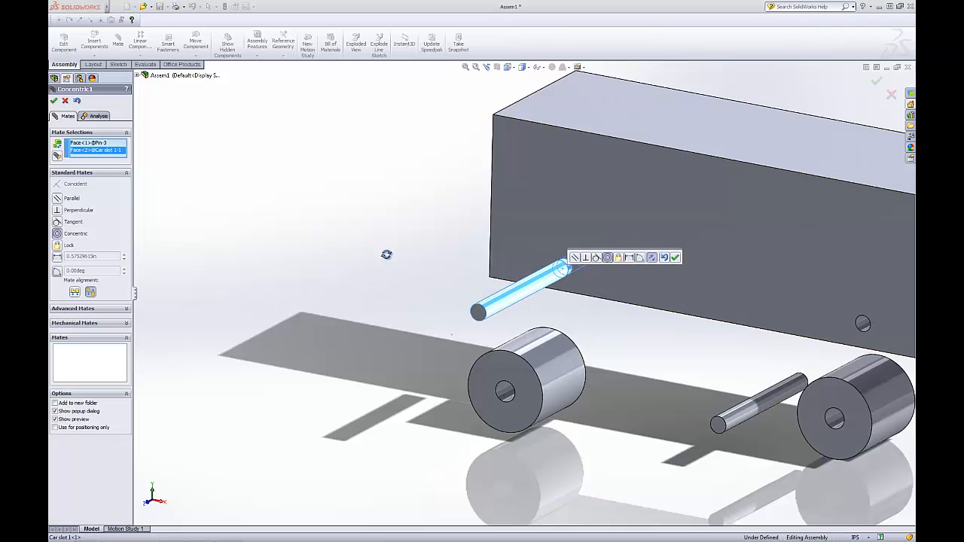
pyautogui.moveTo(386, 255); pyautogui.dragTo(161, 167, button='middle')
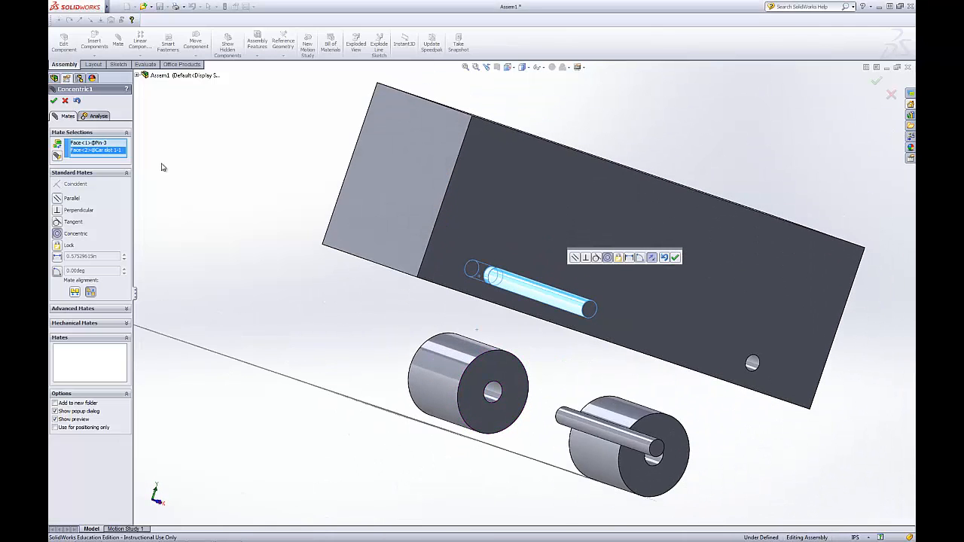
pyautogui.click(54, 101)
pyautogui.click(54, 101)
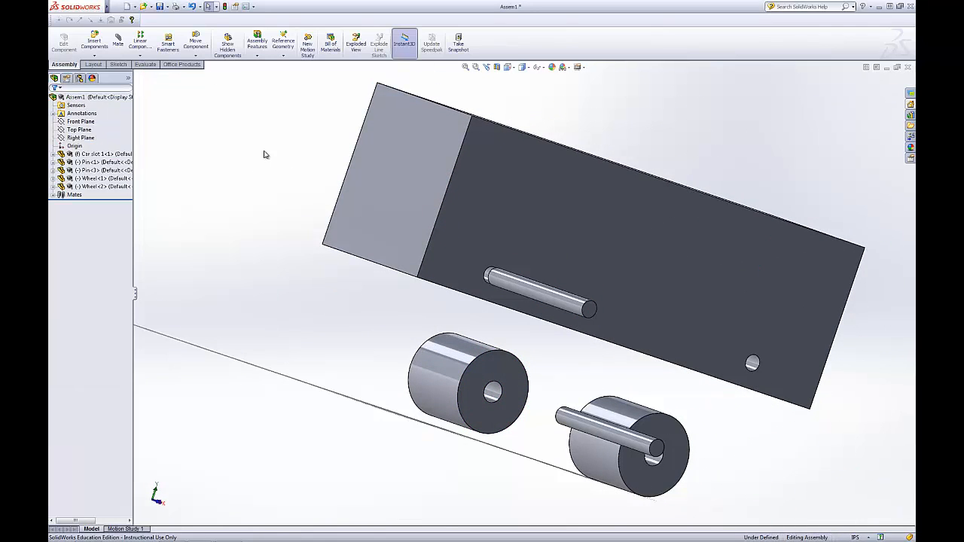
# - Make the protruding end face of the mated pin coincident with the car body's side face so the pin sits flush
pyautogui.moveTo(264, 152); pyautogui.dragTo(438, 391, button='middle')
pyautogui.moveTo(509, 387); pyautogui.dragTo(483, 354)
pyautogui.click(326, 393)
pyautogui.click(118, 57)
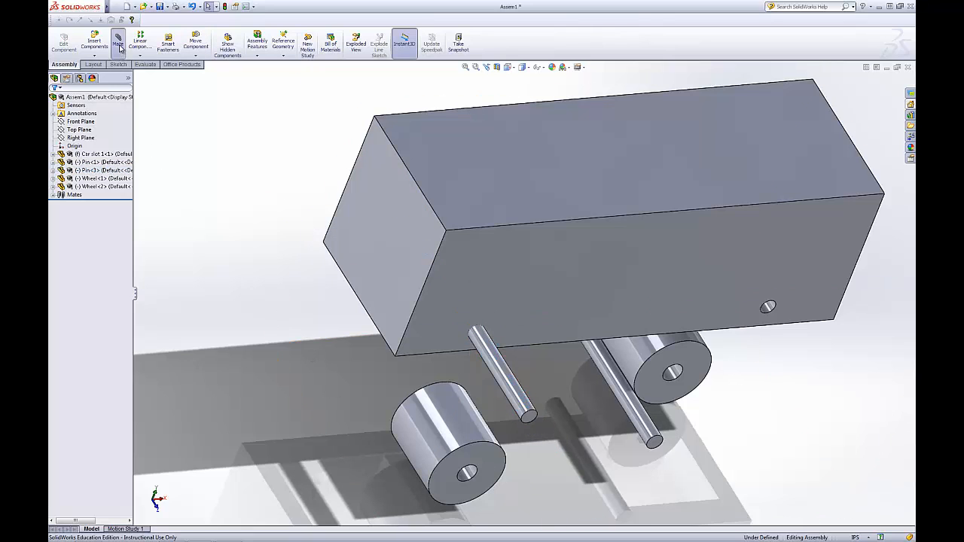
pyautogui.click(489, 273)
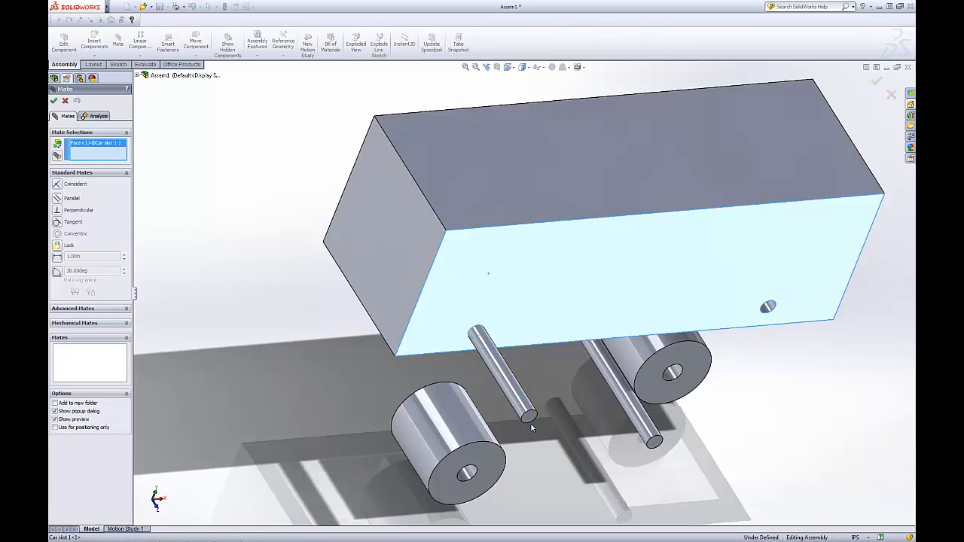
pyautogui.click(529, 416)
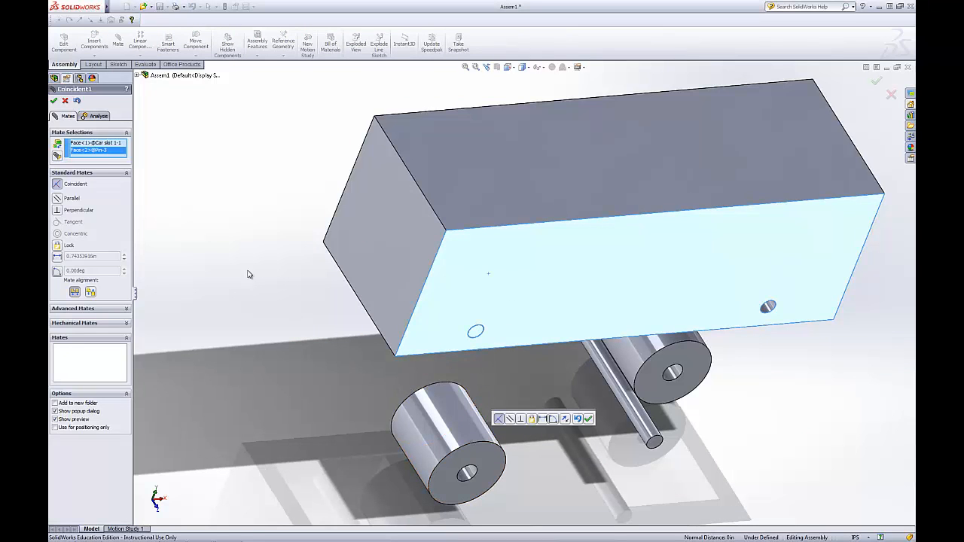
pyautogui.click(53, 101)
# - Make the remaining loose pin's end face coincident with the side face of the car body
pyautogui.moveTo(260, 350); pyautogui.dragTo(321, 183, button='middle')
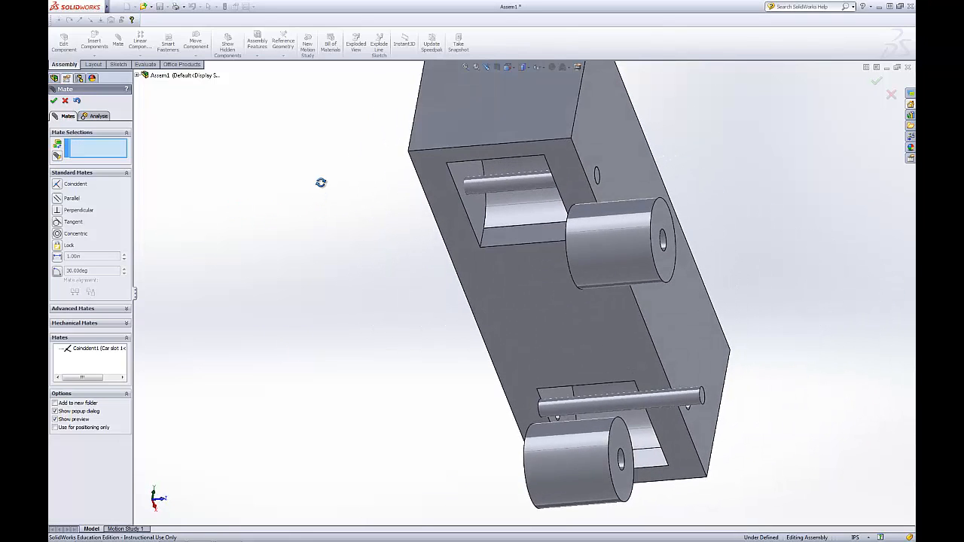
pyautogui.click(508, 182)
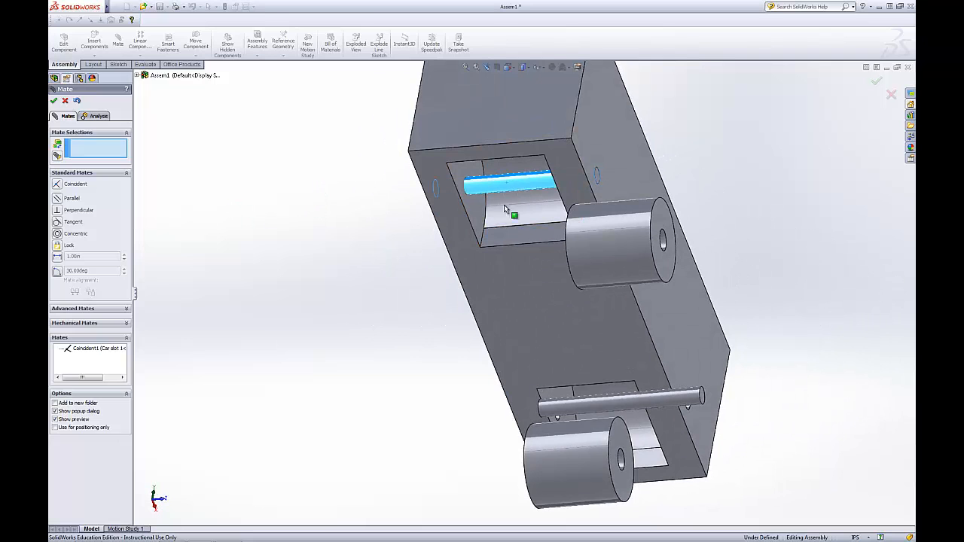
pyautogui.click(386, 275)
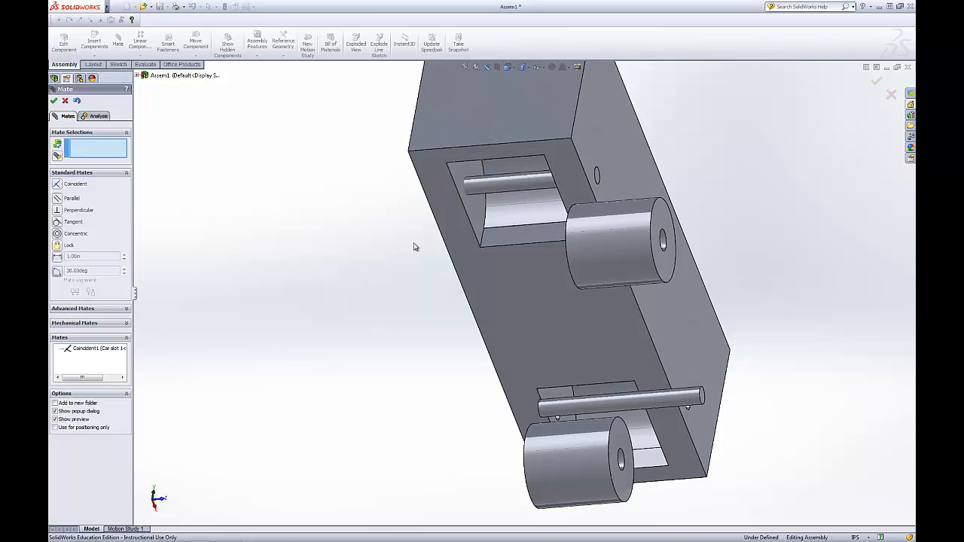
pyautogui.moveTo(413, 247); pyautogui.dragTo(397, 286, button='middle')
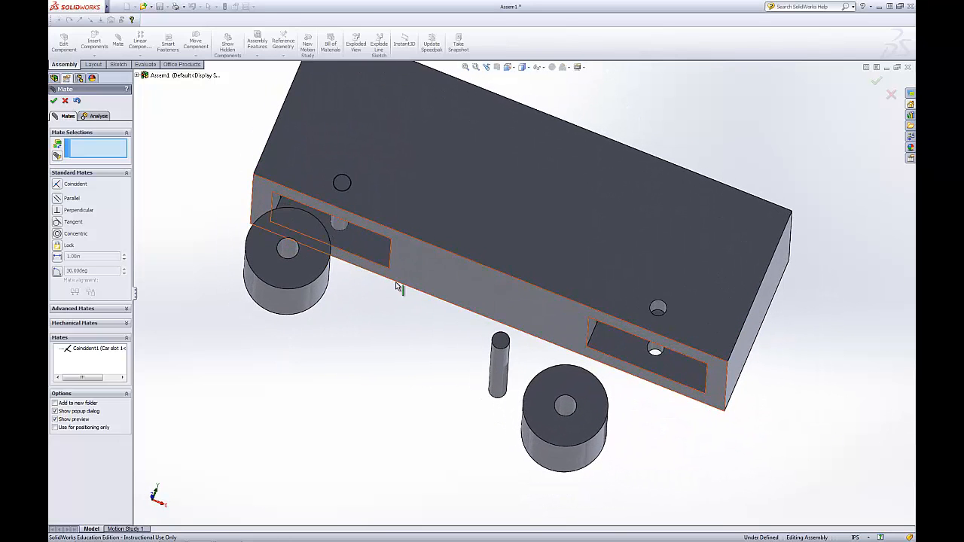
pyautogui.click(565, 257)
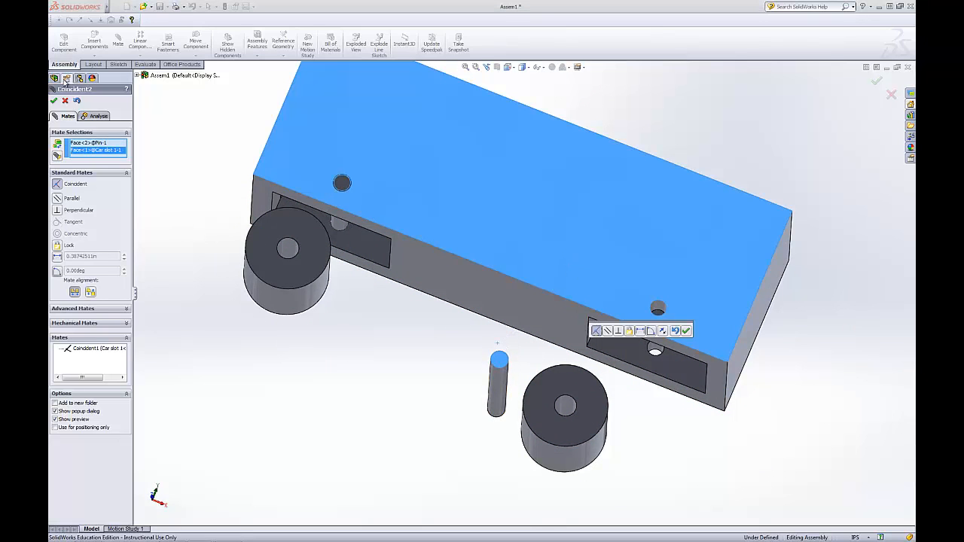
pyautogui.click(53, 101)
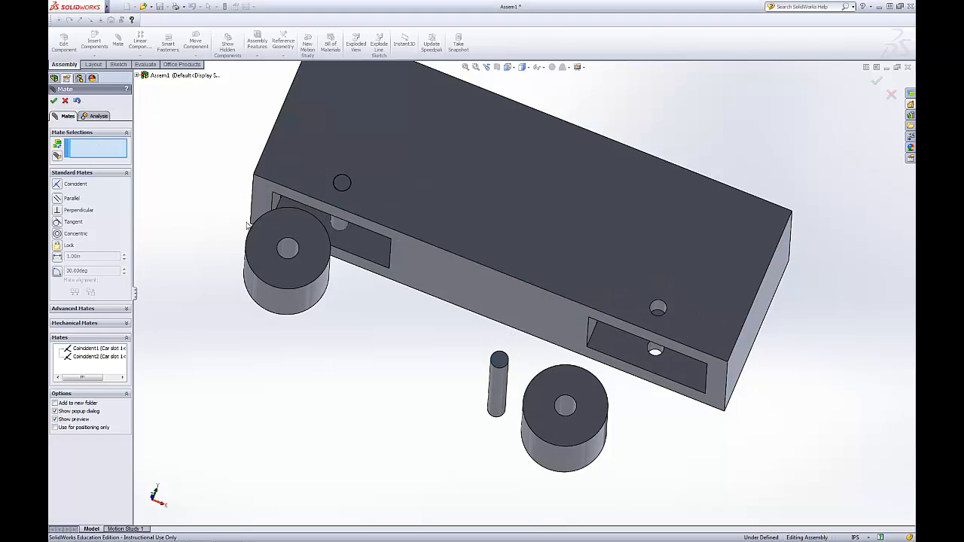
# - Mate the second pin's cylindrical face concentric with the car body's empty axle hole
pyautogui.click(504, 393)
pyautogui.click(656, 308)
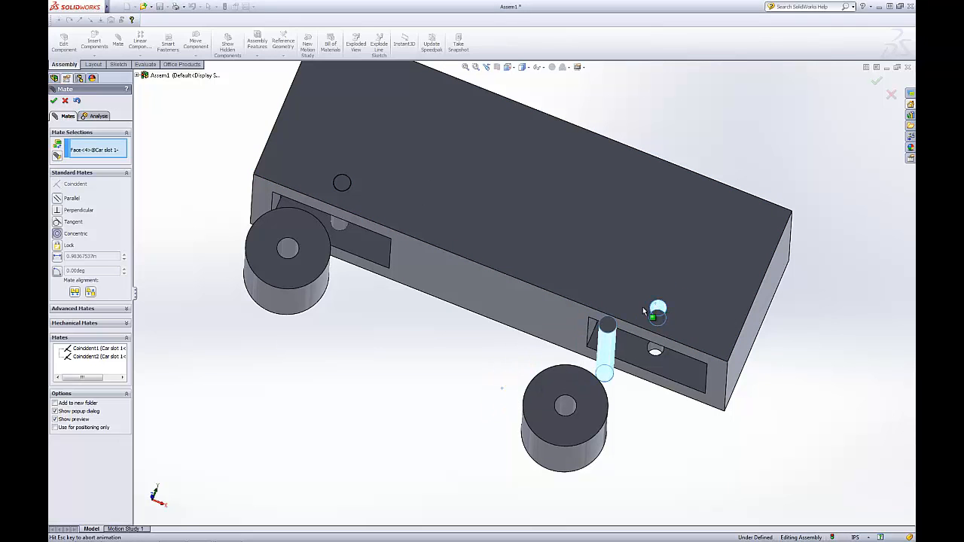
pyautogui.click(53, 101)
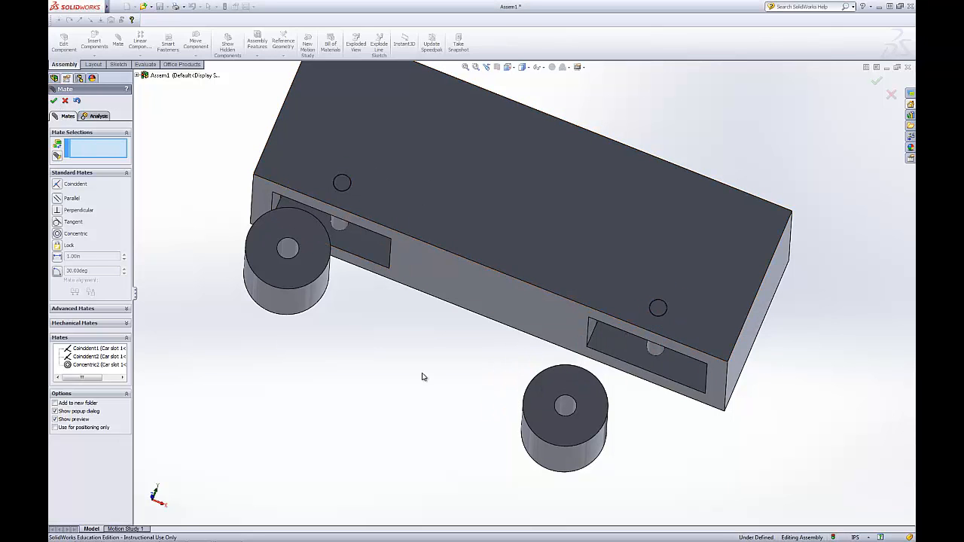
# - Move the wheel that overlaps the car body clear of it, placing it below and beside its axle slot
pyautogui.moveTo(421, 377); pyautogui.dragTo(519, 451, button='middle')
pyautogui.moveTo(475, 329); pyautogui.dragTo(466, 502)
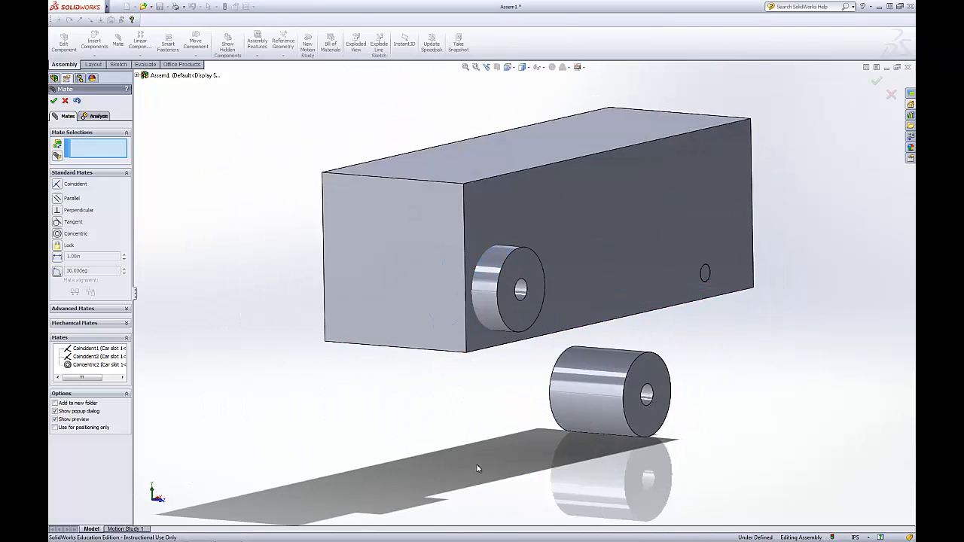
pyautogui.moveTo(477, 469); pyautogui.dragTo(484, 316, button='middle')
pyautogui.moveTo(473, 239); pyautogui.dragTo(461, 367)
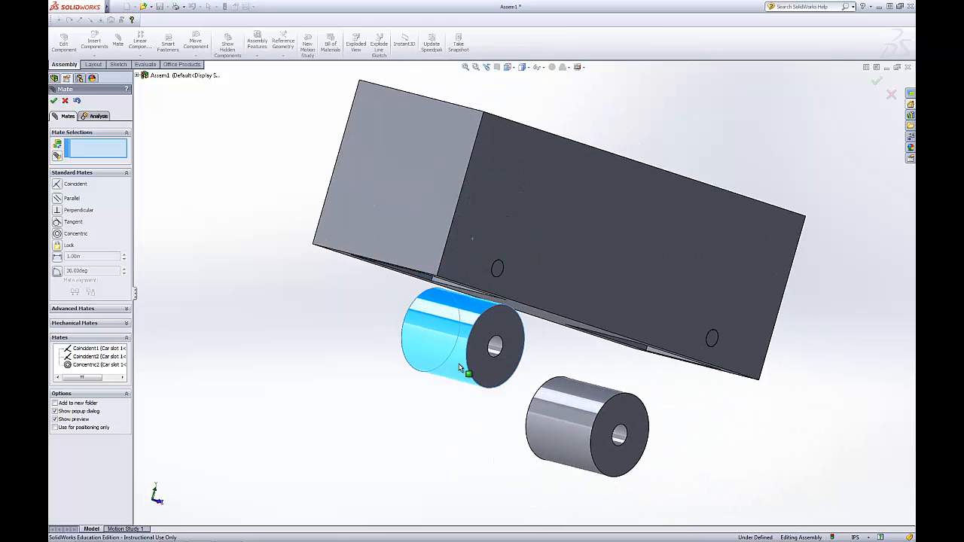
pyautogui.moveTo(369, 387); pyautogui.dragTo(565, 322, button='middle')
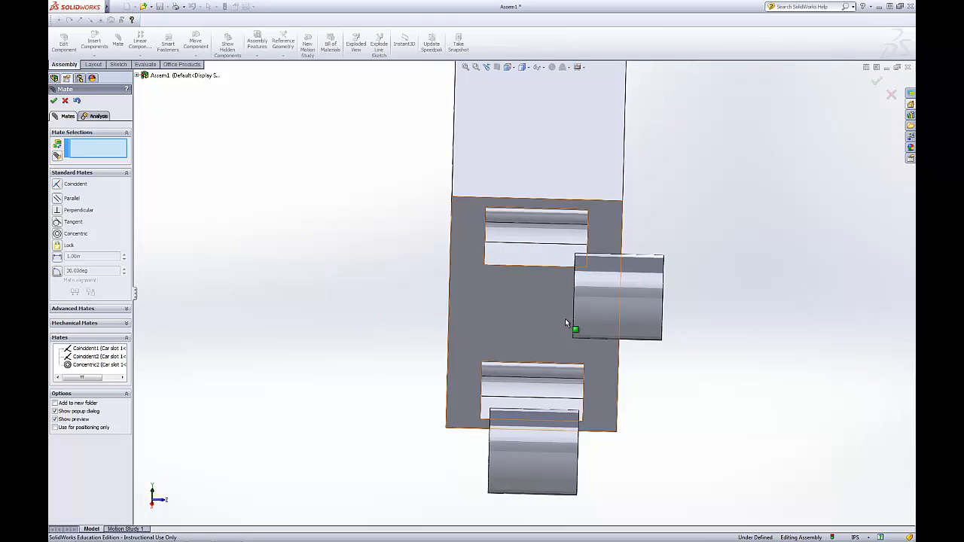
pyautogui.moveTo(564, 322); pyautogui.dragTo(664, 274)
pyautogui.moveTo(722, 389); pyautogui.dragTo(673, 422, button='middle')
pyautogui.moveTo(464, 322); pyautogui.dragTo(448, 344)
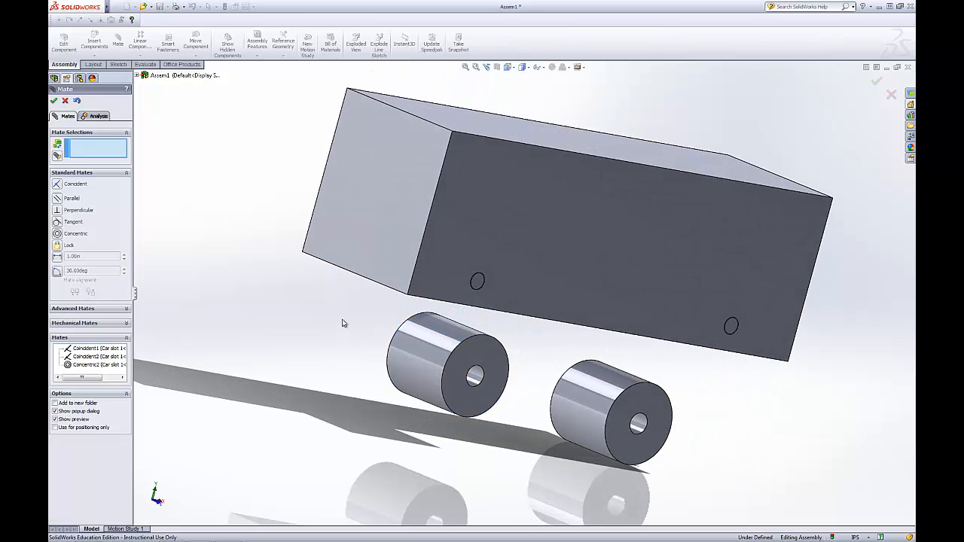
# - Mate the repositioned wheel's bore concentric with the nearby axle pin and slide the wheel along the pin into the slot
pyautogui.click(472, 377)
pyautogui.moveTo(357, 348); pyautogui.dragTo(430, 286, button='middle')
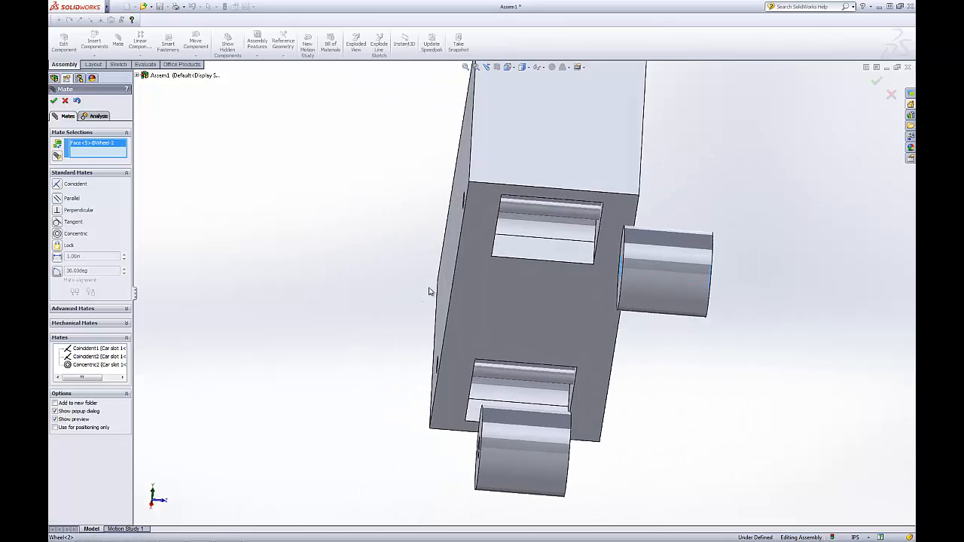
pyautogui.click(535, 198)
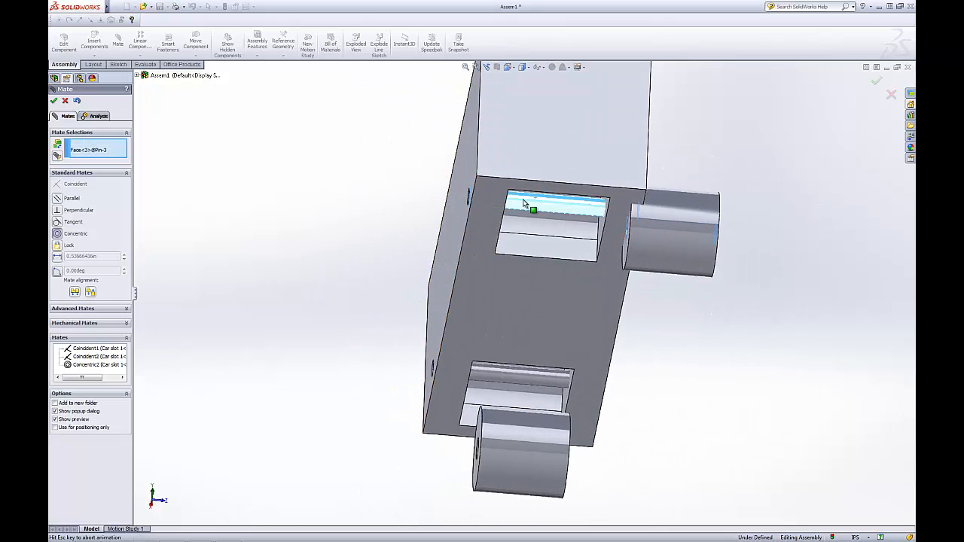
pyautogui.click(54, 102)
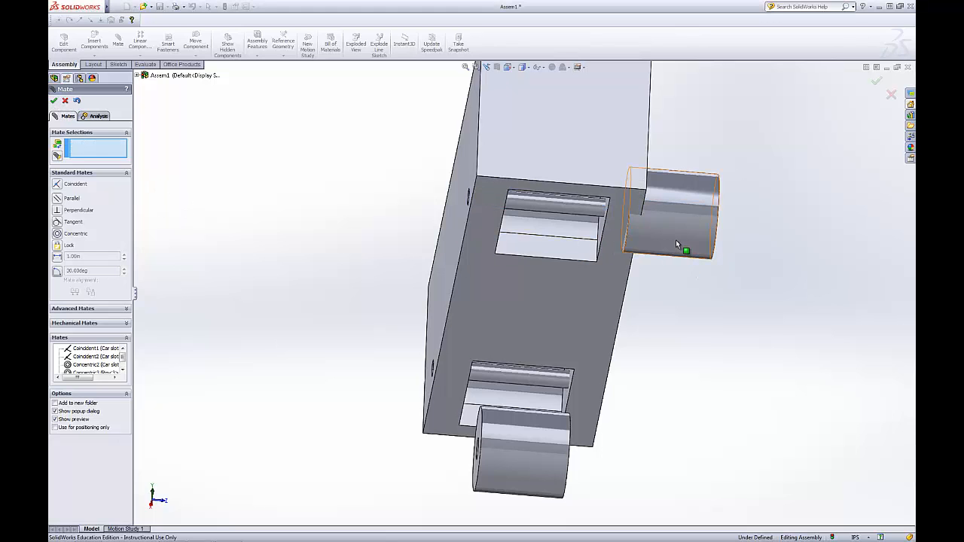
pyautogui.press('Tab')
pyautogui.moveTo(534, 214); pyautogui.dragTo(611, 242, button='middle')
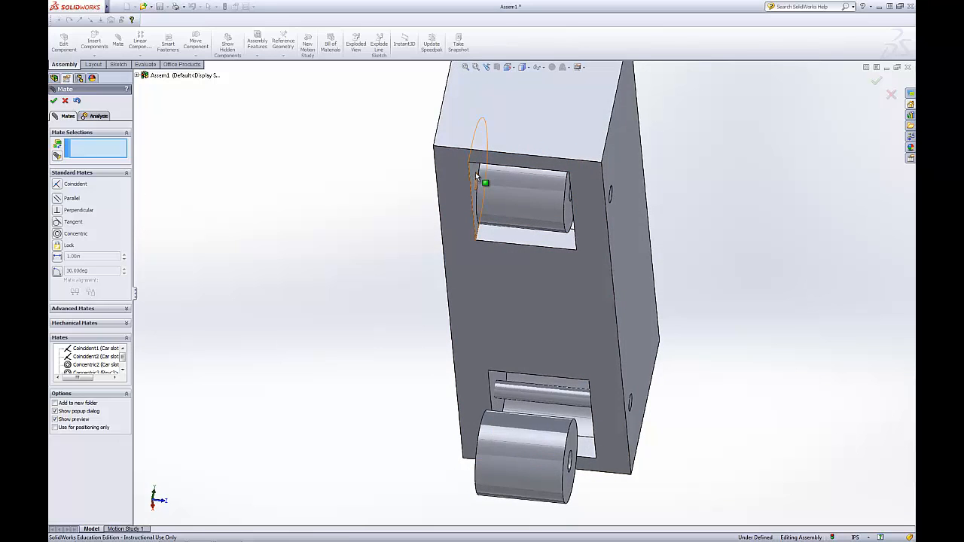
# - Add a 0.25 in distance mate between the slot's inner side face and the adjacent end face of the wheel already on its pin
pyautogui.scroll(2, 464, 176)
pyautogui.scroll(-1, 455, 177)
pyautogui.scroll(-2, 525, 207)
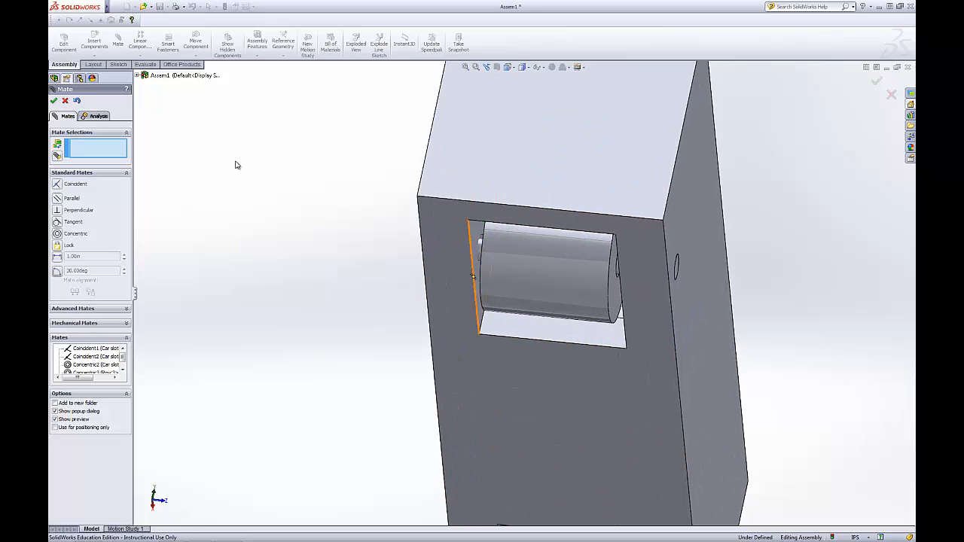
pyautogui.click(85, 307)
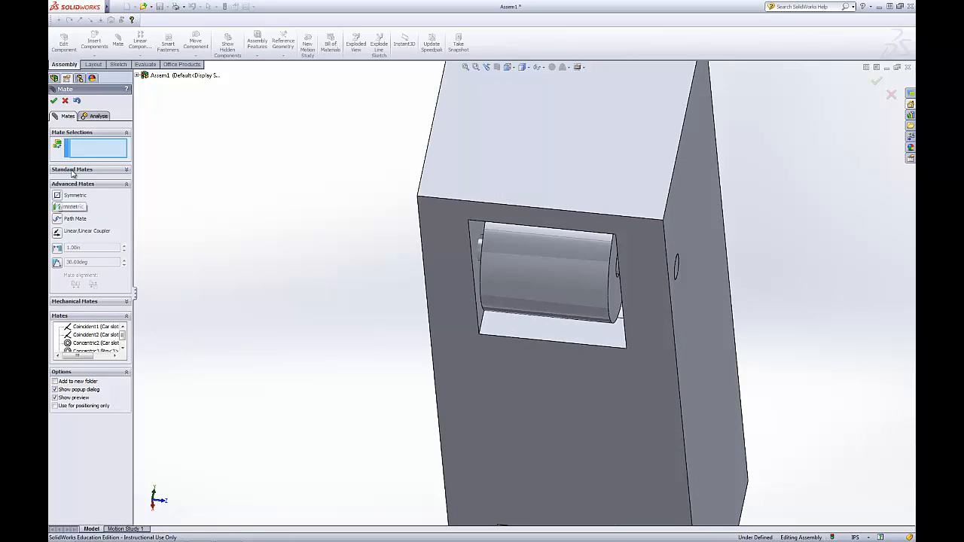
pyautogui.click(72, 170)
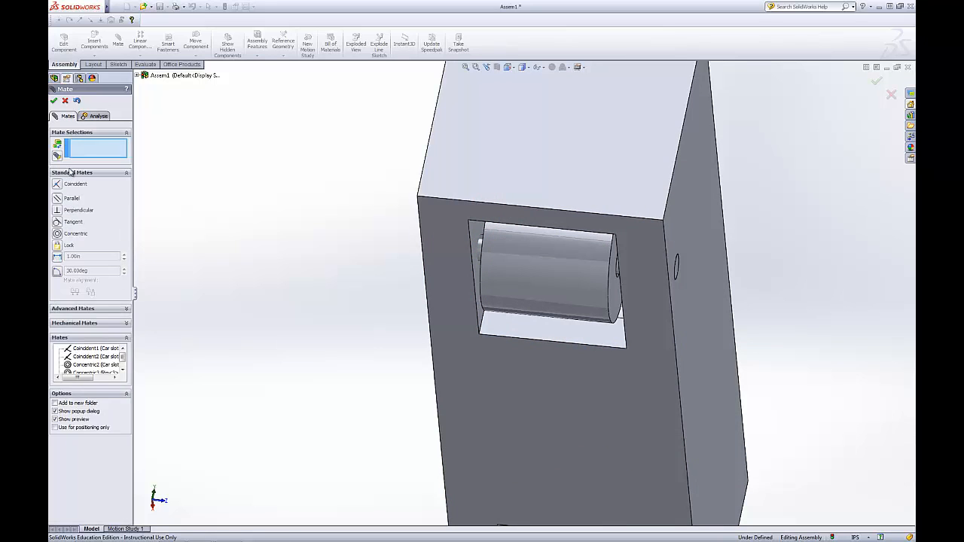
pyautogui.click(474, 228)
pyautogui.moveTo(237, 209); pyautogui.dragTo(376, 249, button='middle')
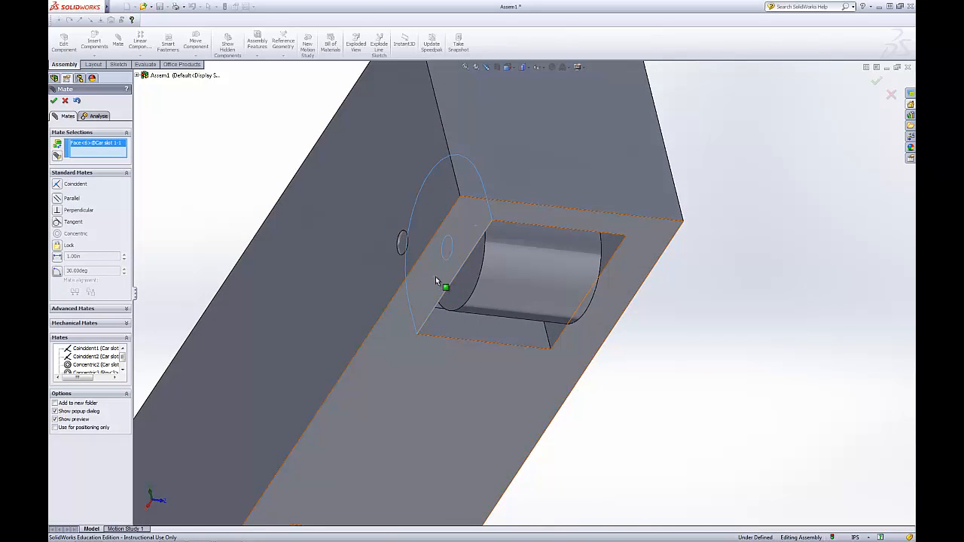
pyautogui.click(459, 288)
pyautogui.moveTo(482, 317); pyautogui.dragTo(472, 257, button='middle')
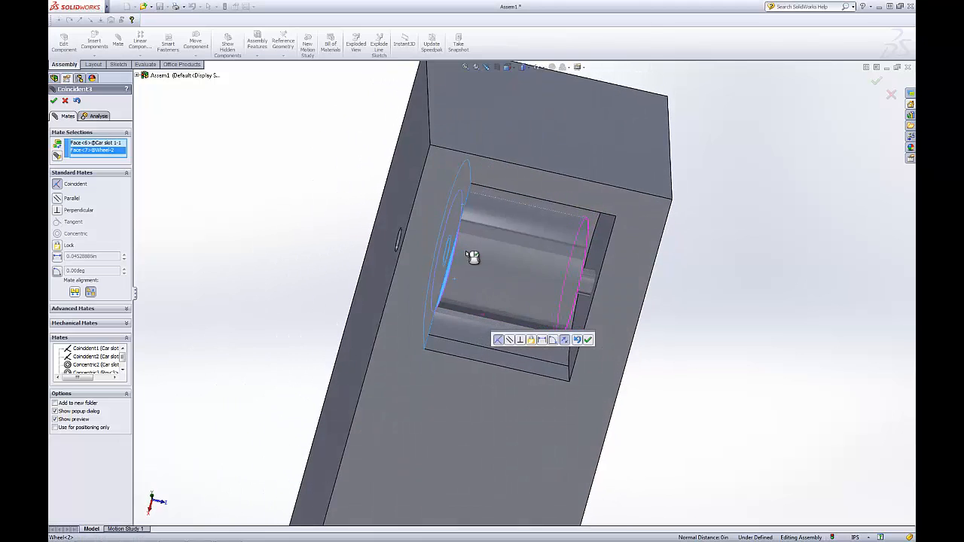
pyautogui.click(57, 257)
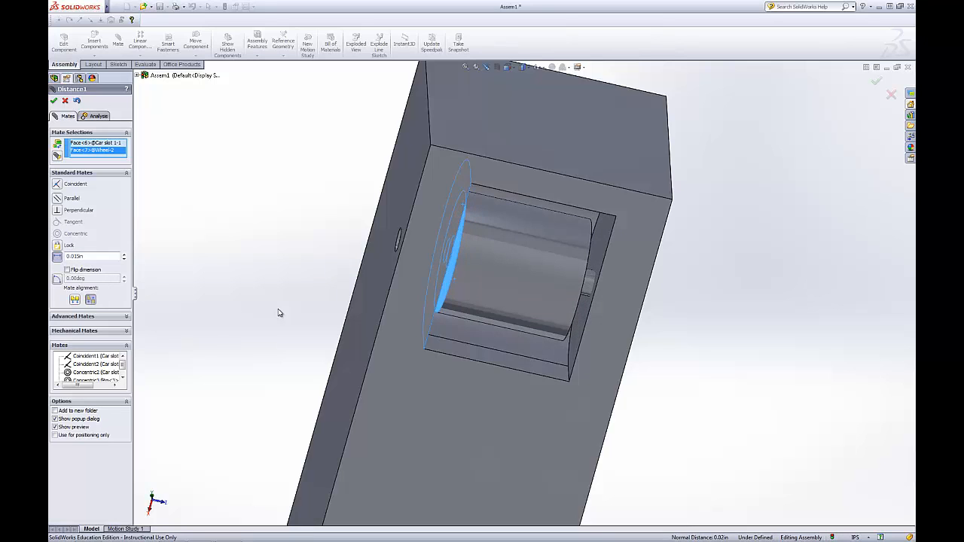
pyautogui.moveTo(278, 312); pyautogui.dragTo(268, 289, button='middle')
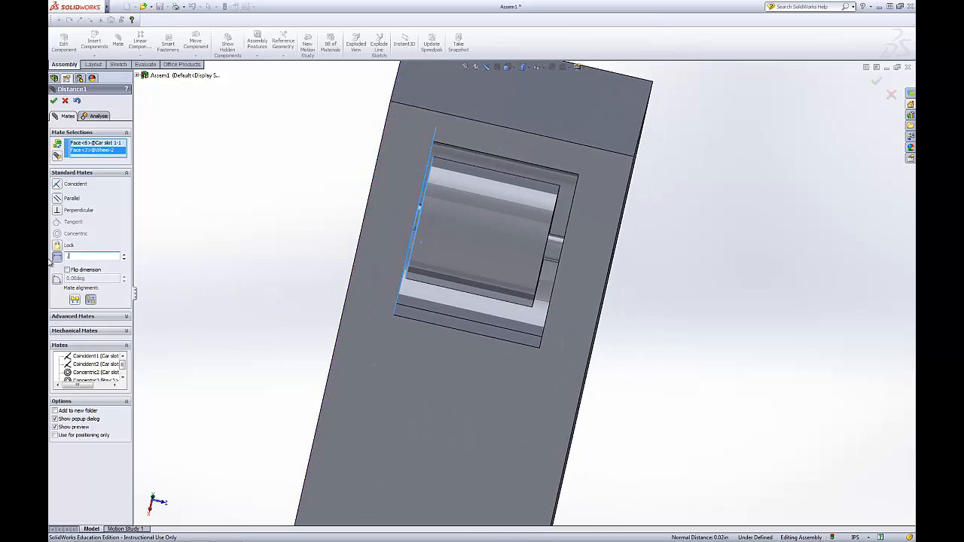
pyautogui.write('.25')
pyautogui.press('Return')
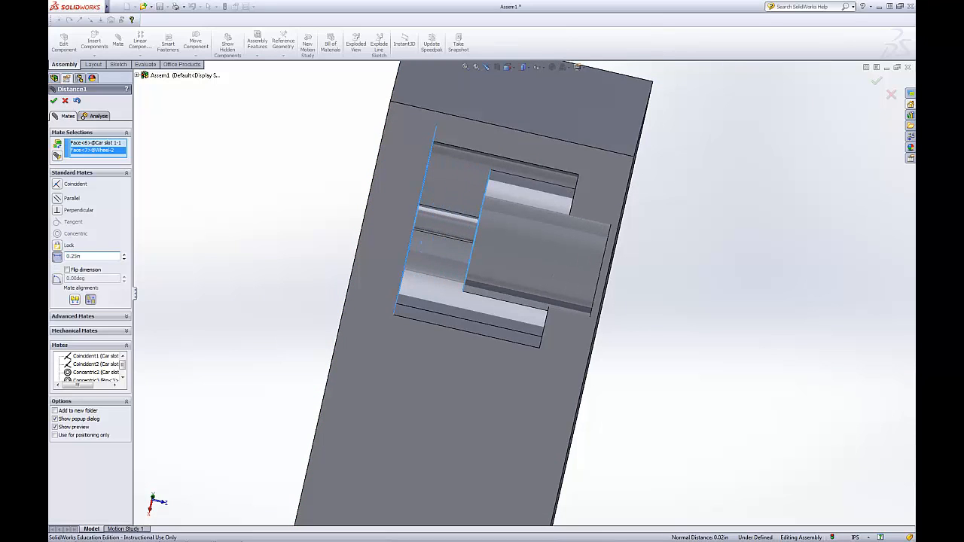
# - Set the wheel's distance mate to 0.025 in and accept it
pyautogui.write('.025')
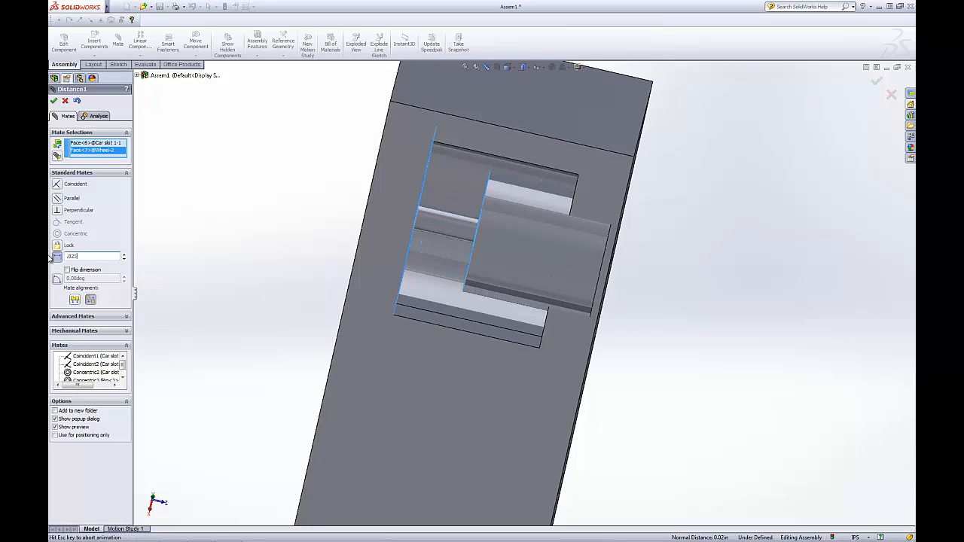
pyautogui.press('Return')
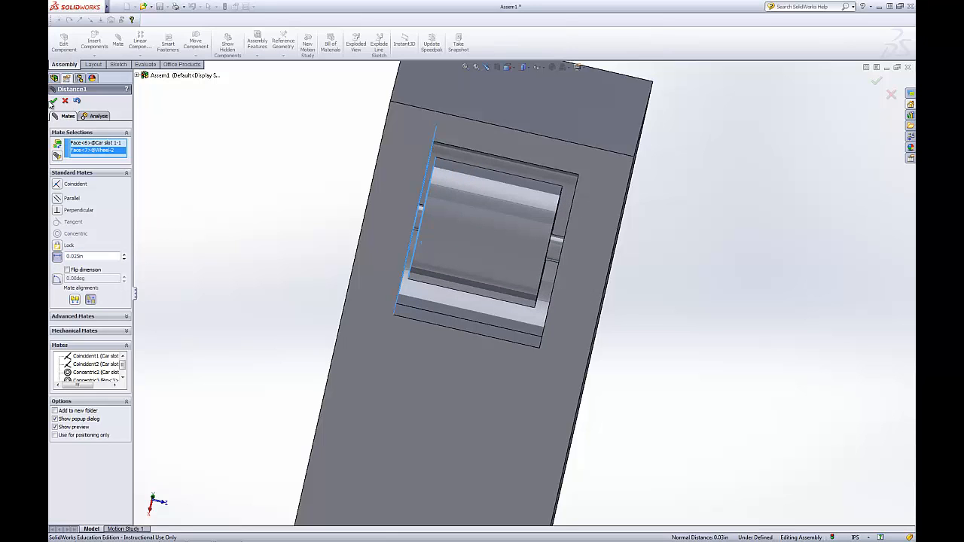
pyautogui.click(54, 100)
pyautogui.click(521, 188)
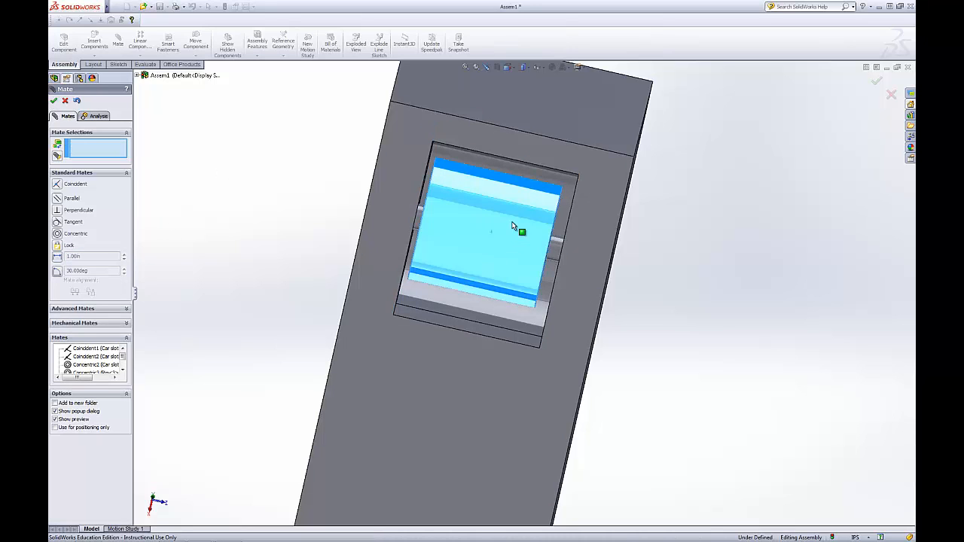
# - Mate the remaining loose wheel's bore concentric with the pin in the empty axle slot
pyautogui.moveTo(511, 226); pyautogui.dragTo(497, 243, button='middle')
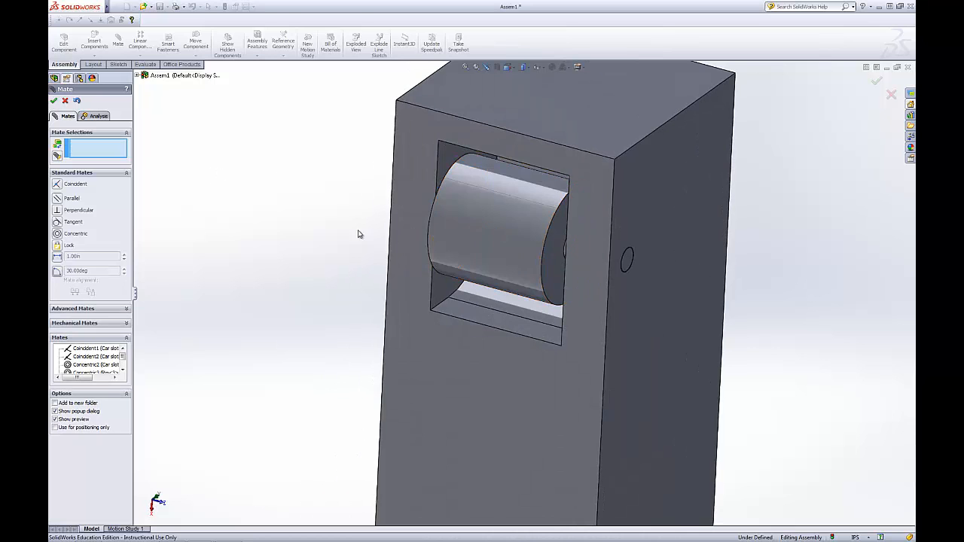
pyautogui.moveTo(362, 216); pyautogui.dragTo(413, 217, button='middle')
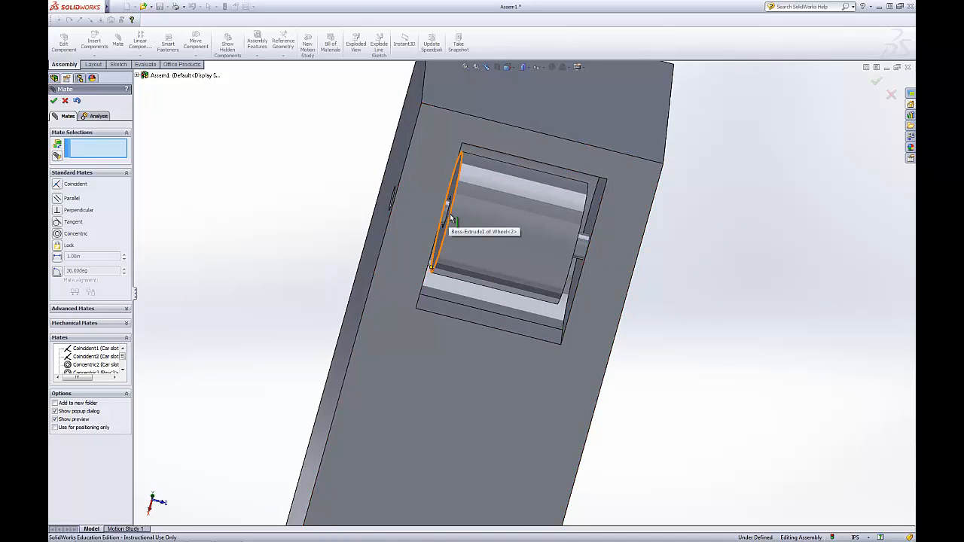
pyautogui.scroll(-3, 437, 217)
pyautogui.scroll(8, 437, 219)
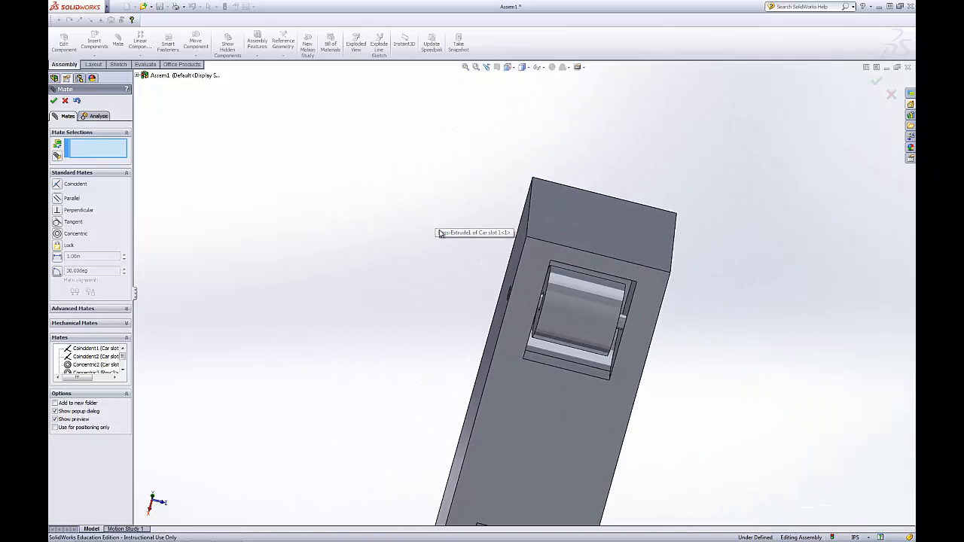
pyautogui.moveTo(606, 378); pyautogui.dragTo(568, 372, button='middle')
pyautogui.scroll(3, 568, 372)
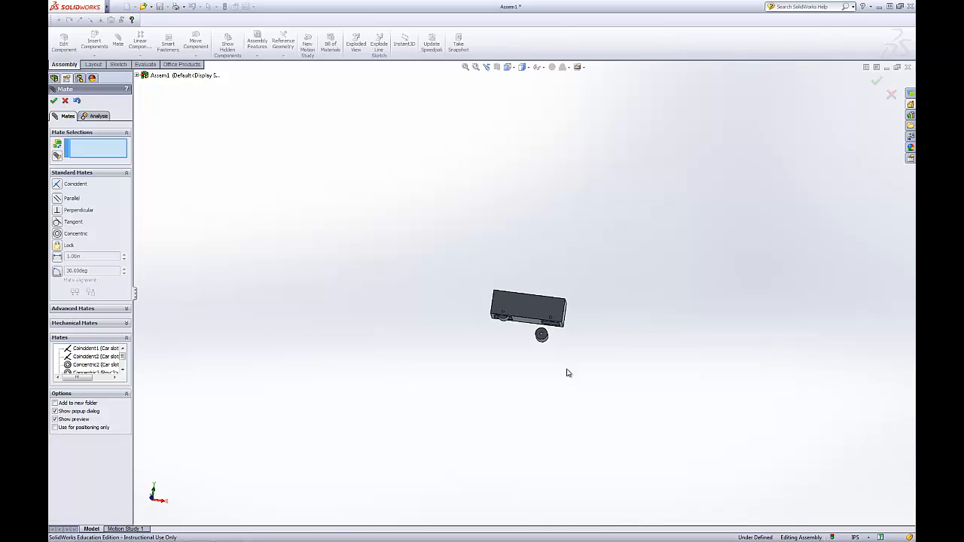
pyautogui.scroll(-3, 491, 346)
pyautogui.scroll(-8, 492, 346)
pyautogui.scroll(1, 489, 324)
pyautogui.moveTo(489, 324); pyautogui.dragTo(499, 267, button='middle')
pyautogui.click(575, 333)
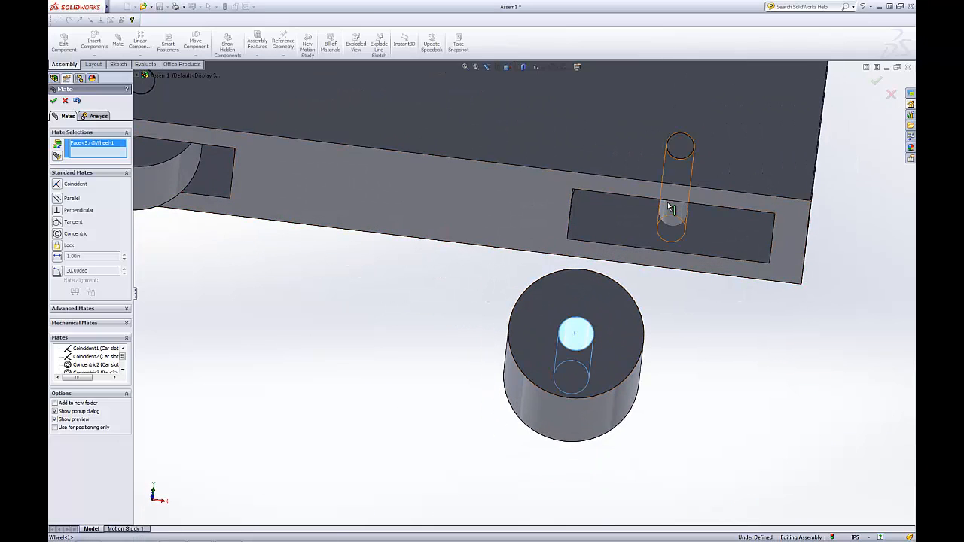
pyautogui.click(667, 202)
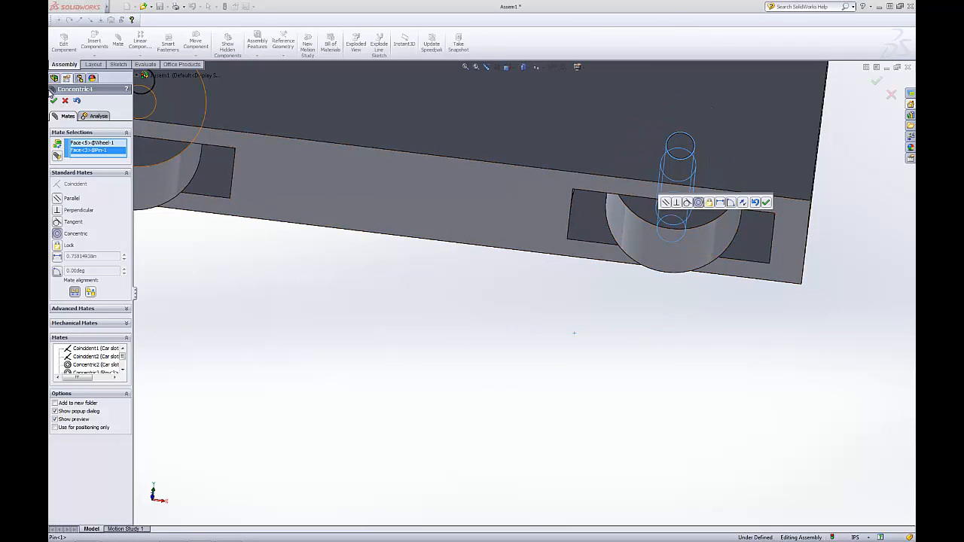
pyautogui.click(54, 100)
# - Add a 0.025 in distance mate between the second wheel's end face and the inner side face of its slot
pyautogui.moveTo(579, 296); pyautogui.dragTo(693, 150, button='middle')
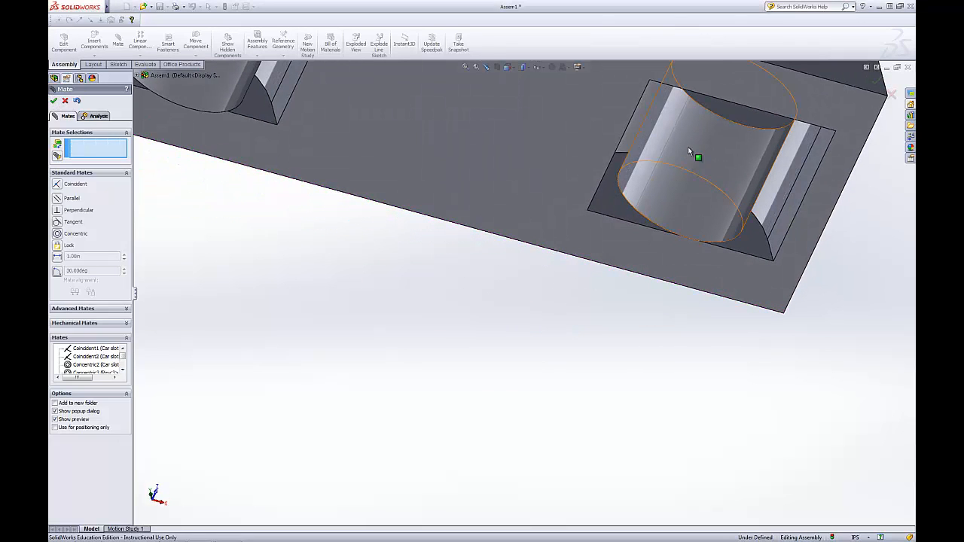
pyautogui.click(726, 110)
pyautogui.moveTo(652, 178); pyautogui.dragTo(678, 82, button='middle')
pyautogui.click(678, 82)
pyautogui.scroll(-5, 672, 156)
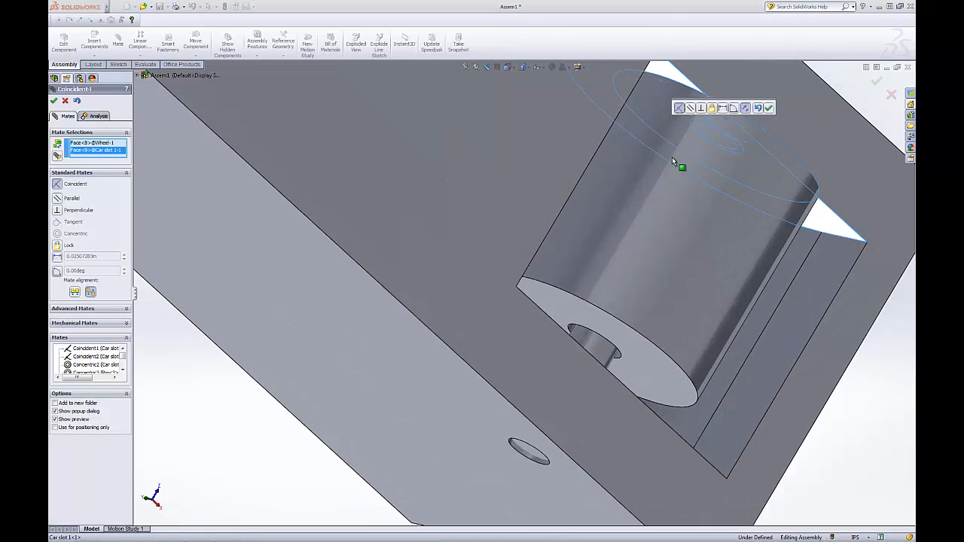
pyautogui.scroll(3, 689, 177)
pyautogui.moveTo(689, 176); pyautogui.dragTo(667, 323, button='middle')
pyautogui.click(57, 256)
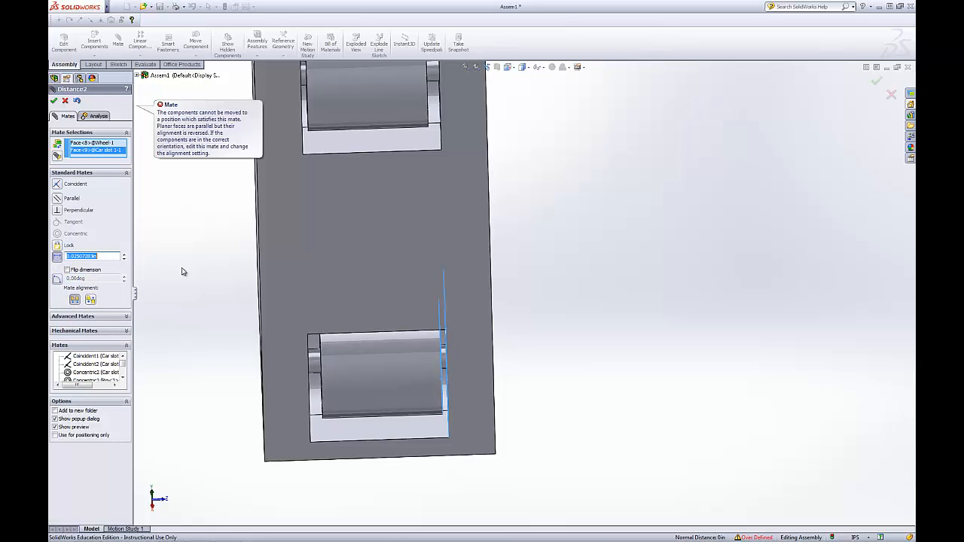
pyautogui.write('.025')
pyautogui.press('Return')
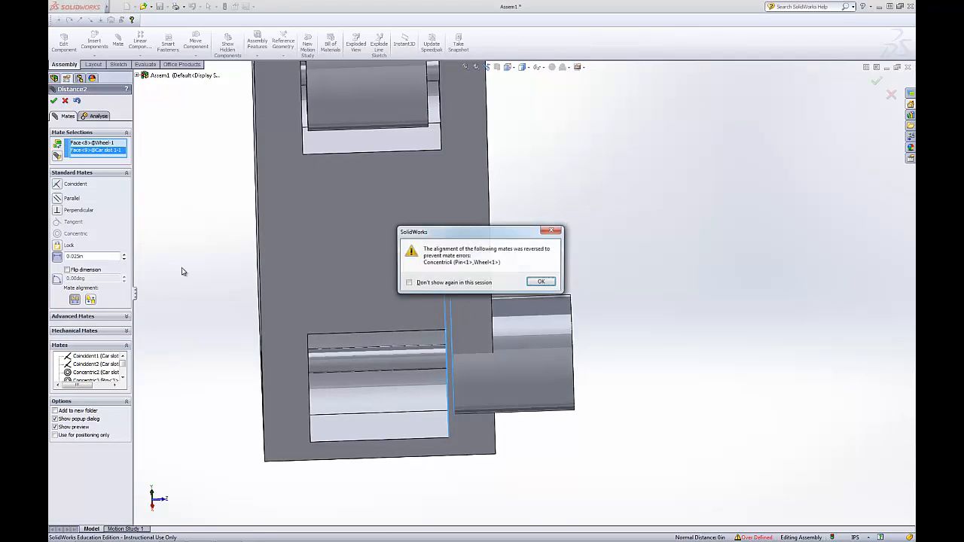
# - Switch the second wheel's distance mate to anti-aligned so the wheel sits inside its slot, and finish mating
pyautogui.click(541, 283)
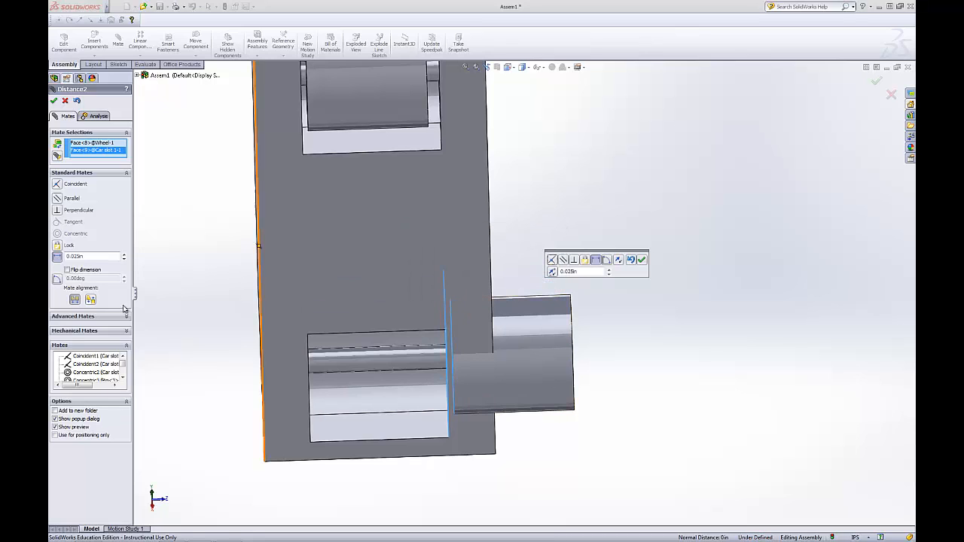
pyautogui.click(57, 258)
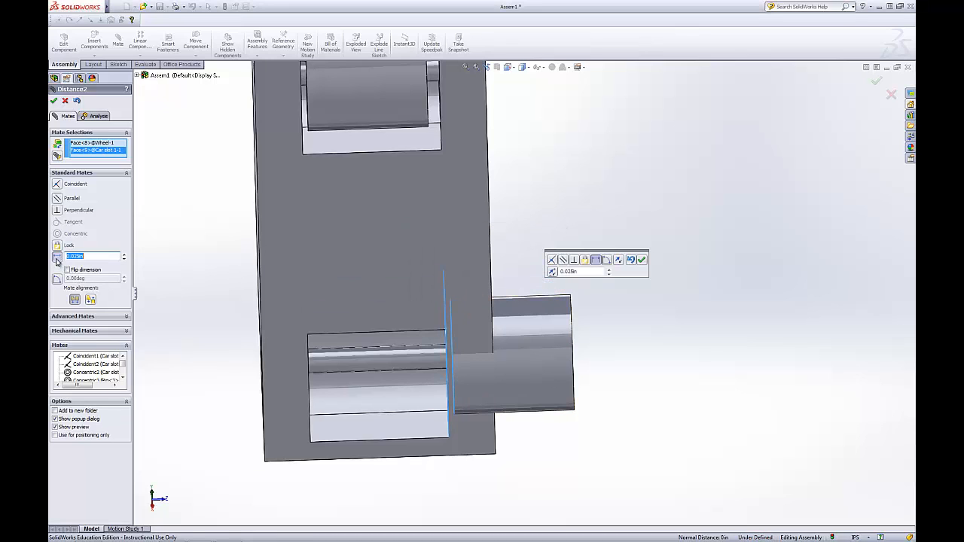
pyautogui.click(75, 299)
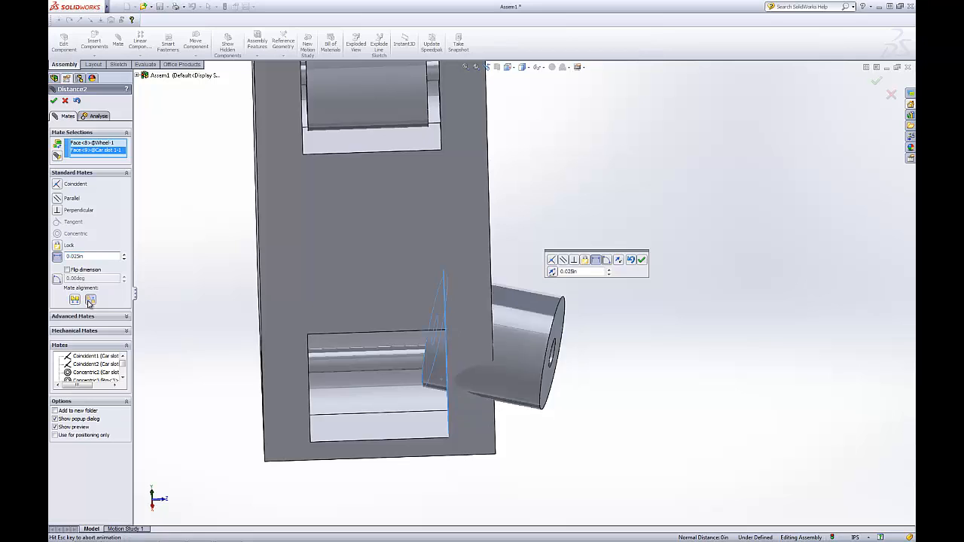
pyautogui.click(540, 286)
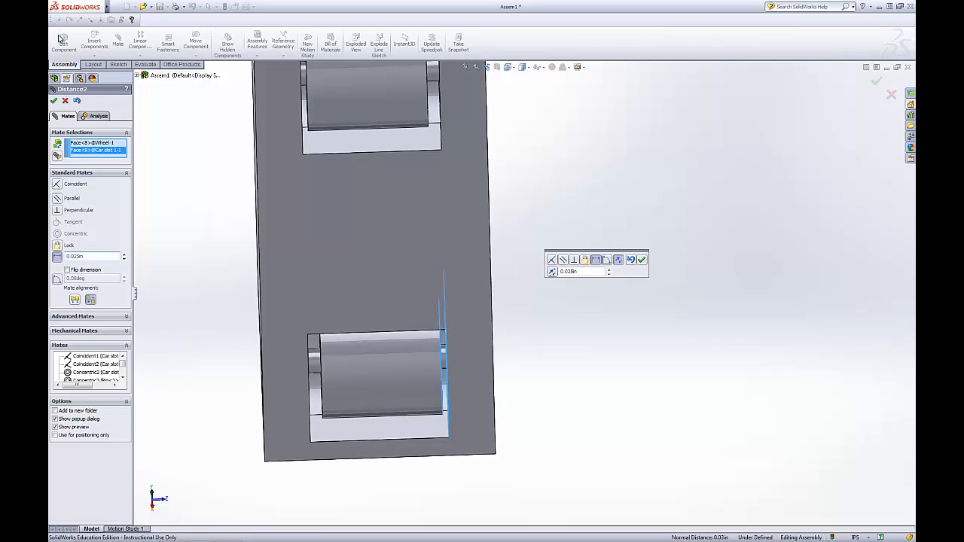
pyautogui.click(54, 100)
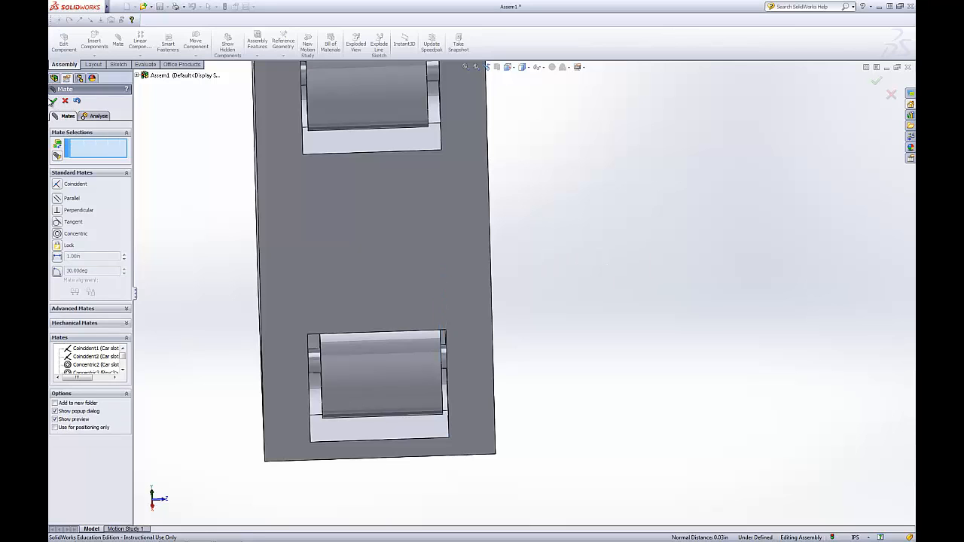
pyautogui.click(53, 101)
# - Expand the assembly's list of mates and review them against the car model
pyautogui.click(68, 195)
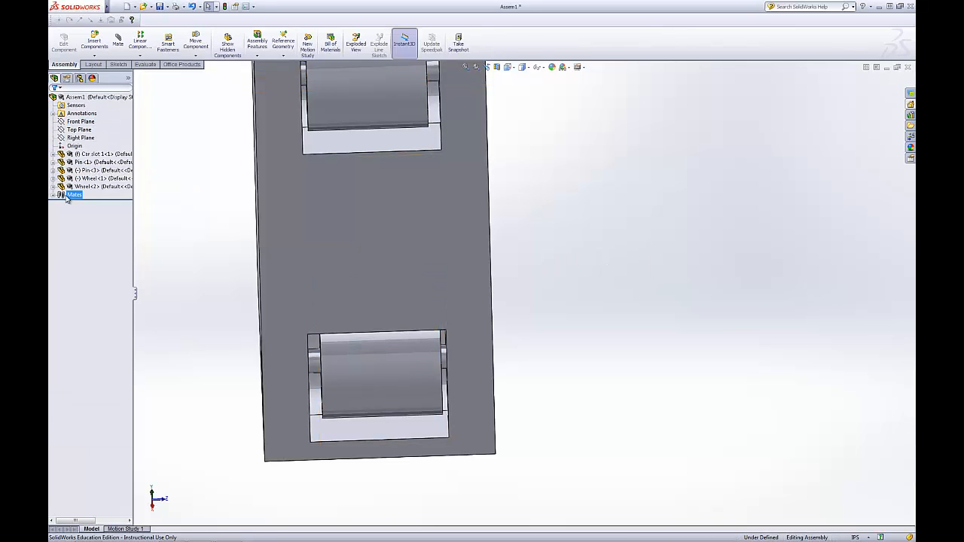
pyautogui.click(53, 195)
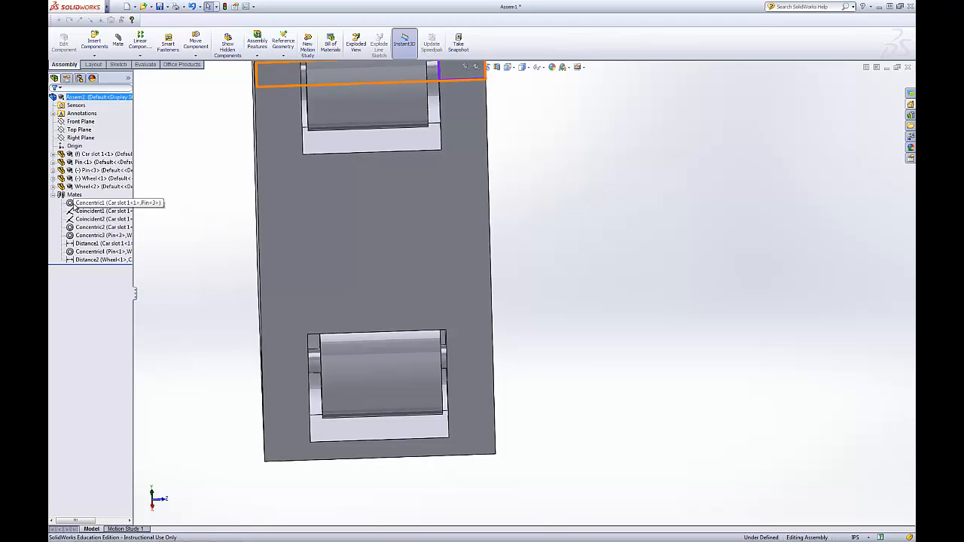
pyautogui.scroll(-3, 399, 283)
pyautogui.scroll(3, 402, 279)
pyautogui.moveTo(415, 269); pyautogui.dragTo(354, 245, button='middle')
pyautogui.click(98, 234)
# - Edit the second wheel's distance mate, try the aligned orientation, and return it to anti-aligned
pyautogui.click(85, 261)
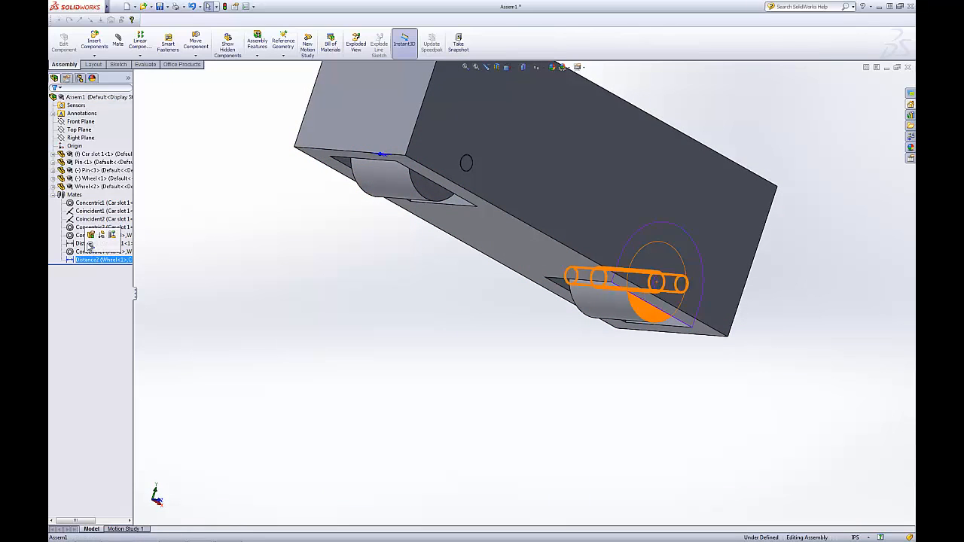
pyautogui.click(91, 235)
pyautogui.click(90, 300)
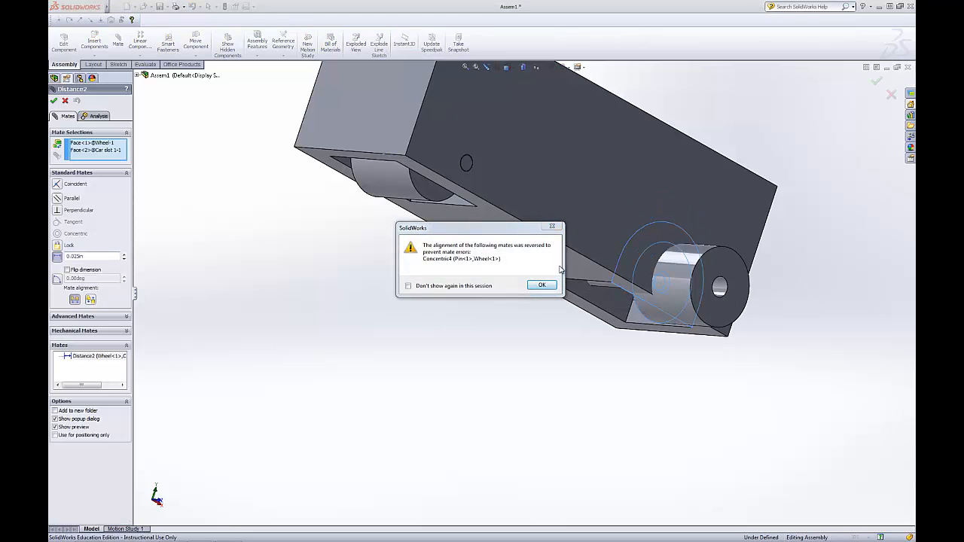
pyautogui.click(541, 285)
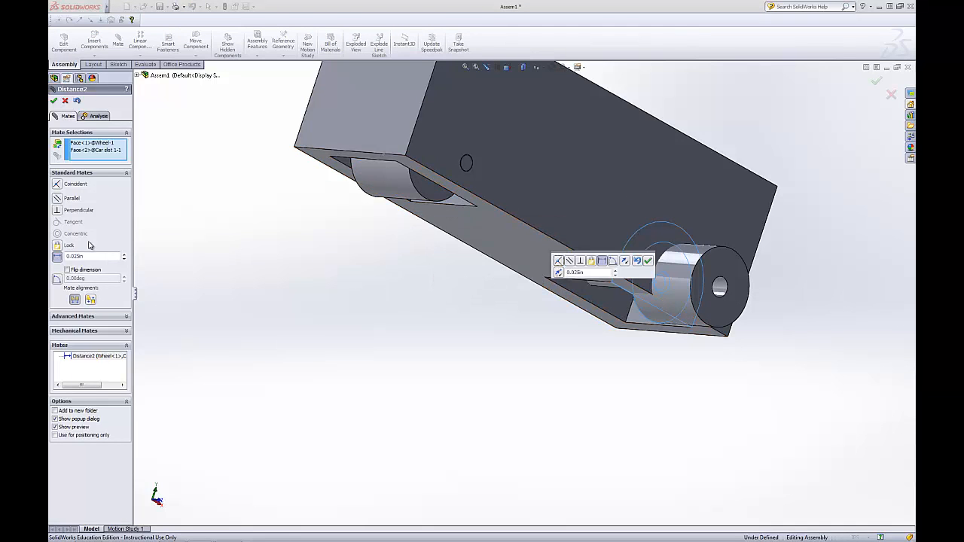
pyautogui.click(91, 300)
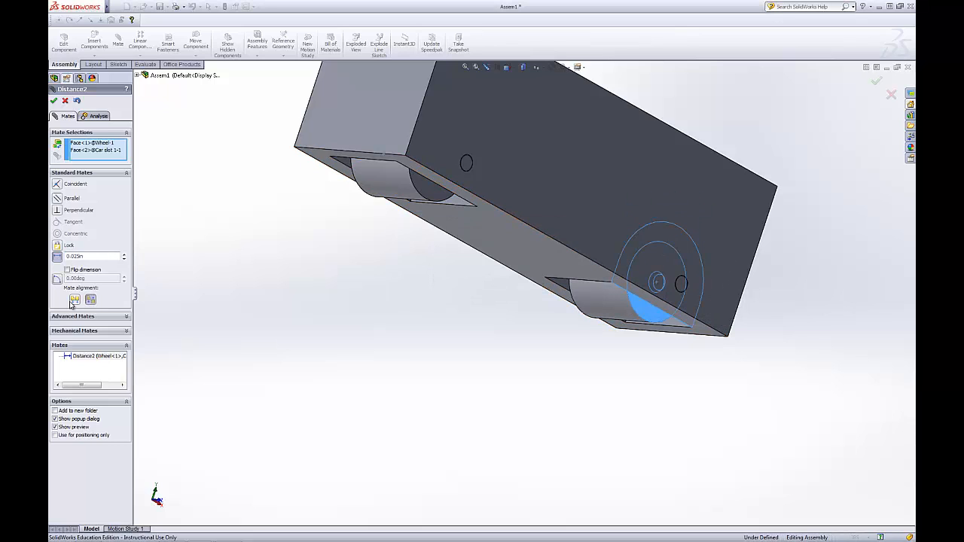
pyautogui.click(74, 300)
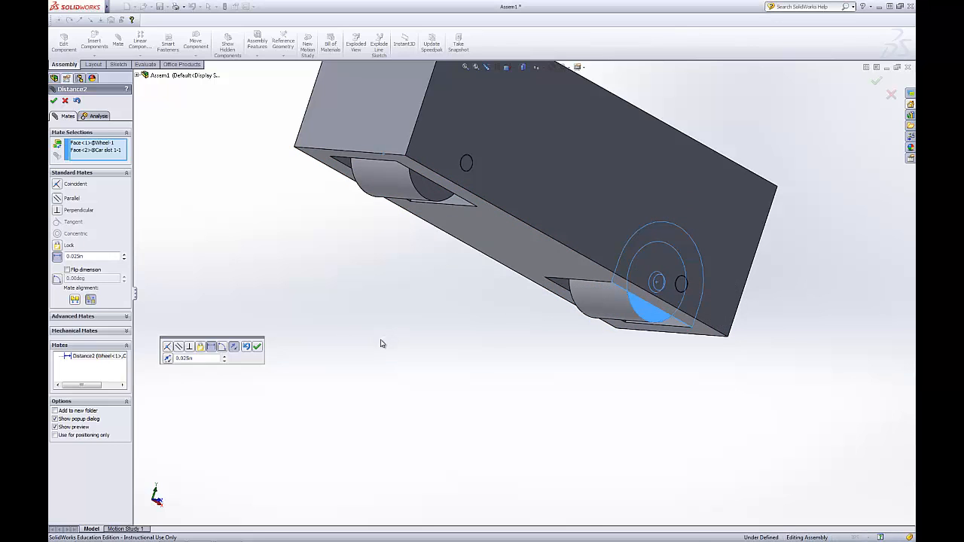
pyautogui.click(53, 100)
# - Examine the assembled car upright from the side and finish mate editing
pyautogui.moveTo(372, 277); pyautogui.dragTo(307, 313, button='middle')
pyautogui.scroll(-3, 307, 312)
pyautogui.scroll(10, 376, 344)
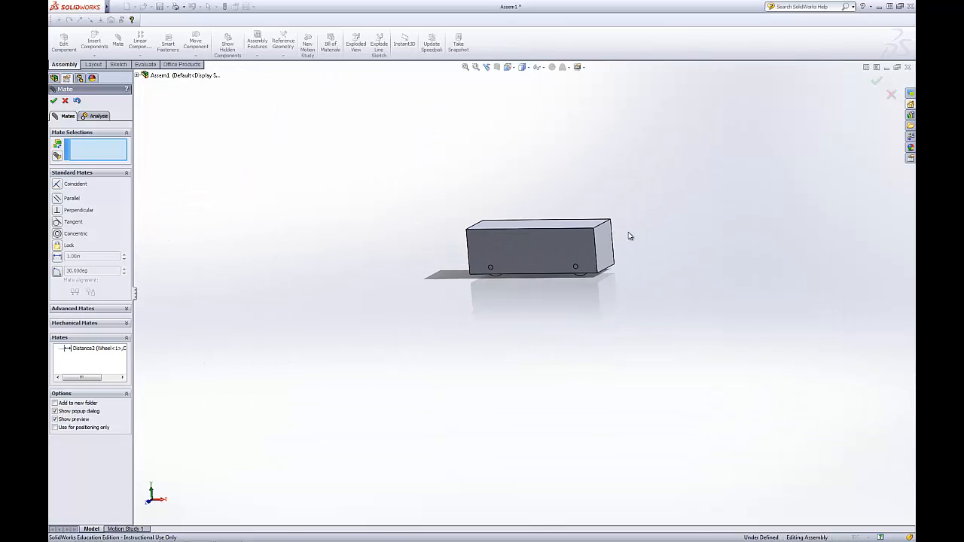
pyautogui.scroll(-3, 567, 216)
pyautogui.moveTo(567, 215); pyautogui.dragTo(512, 126, button='middle')
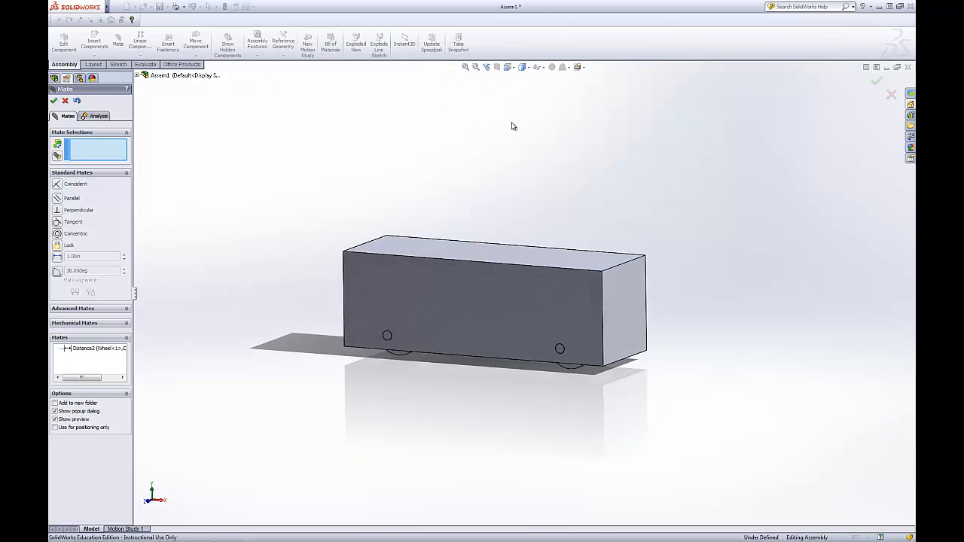
pyautogui.click(54, 102)
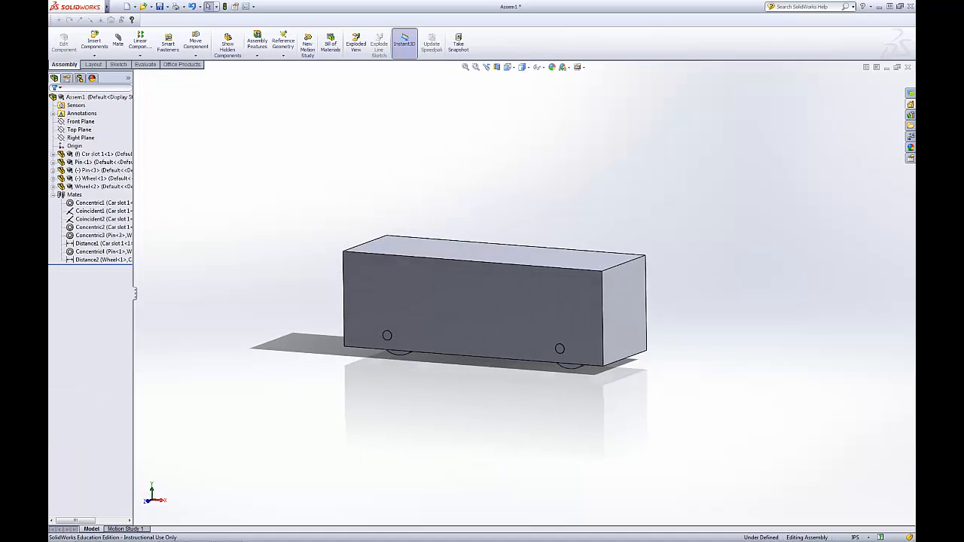